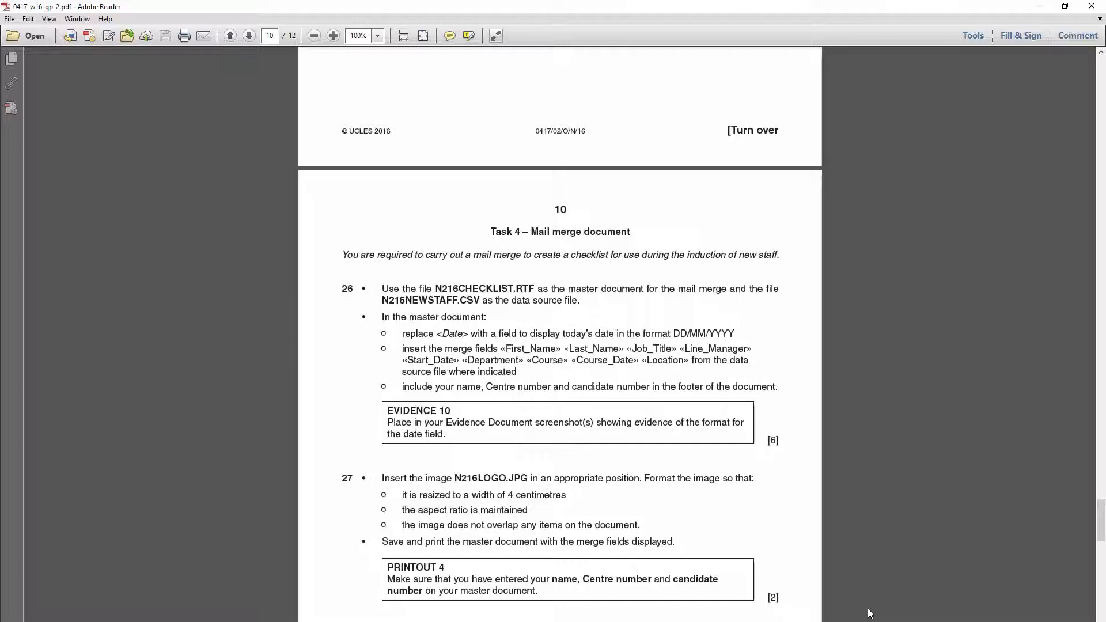
- Highlight the N216CHECKLIST.RTF and N216NEWSTAFF.CSV file names in Task 4, then show the desktop
left_click_drag(438, 287, 531, 290)
left_click(484, 299)
left_click_drag(382, 301, 480, 297)
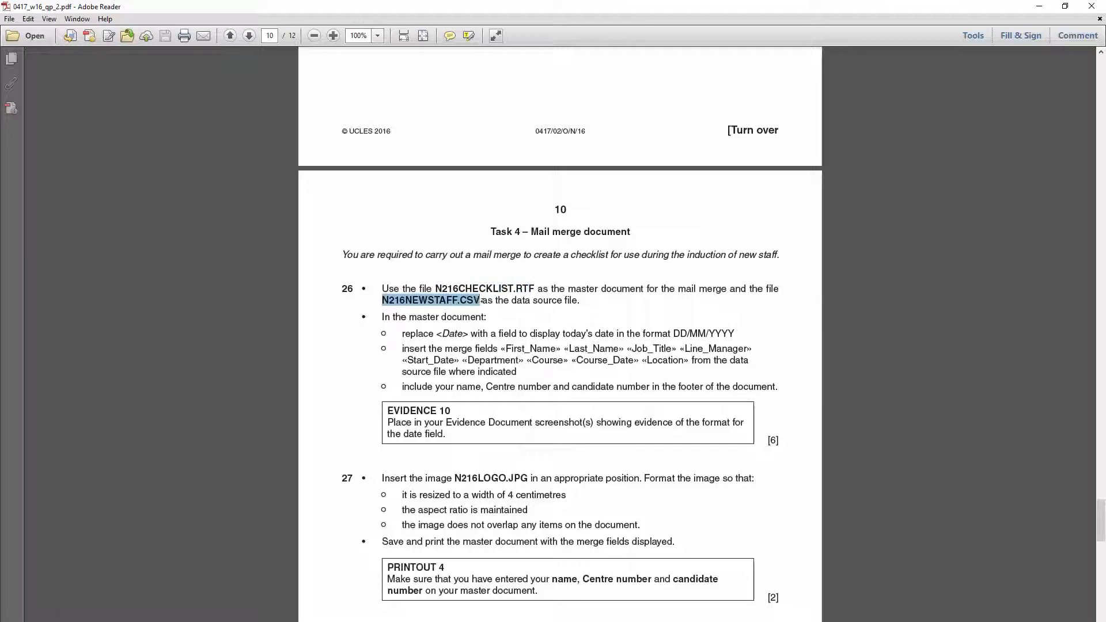
left_click(465, 288)
left_click_drag(436, 288, 535, 288)
left_click(535, 289)
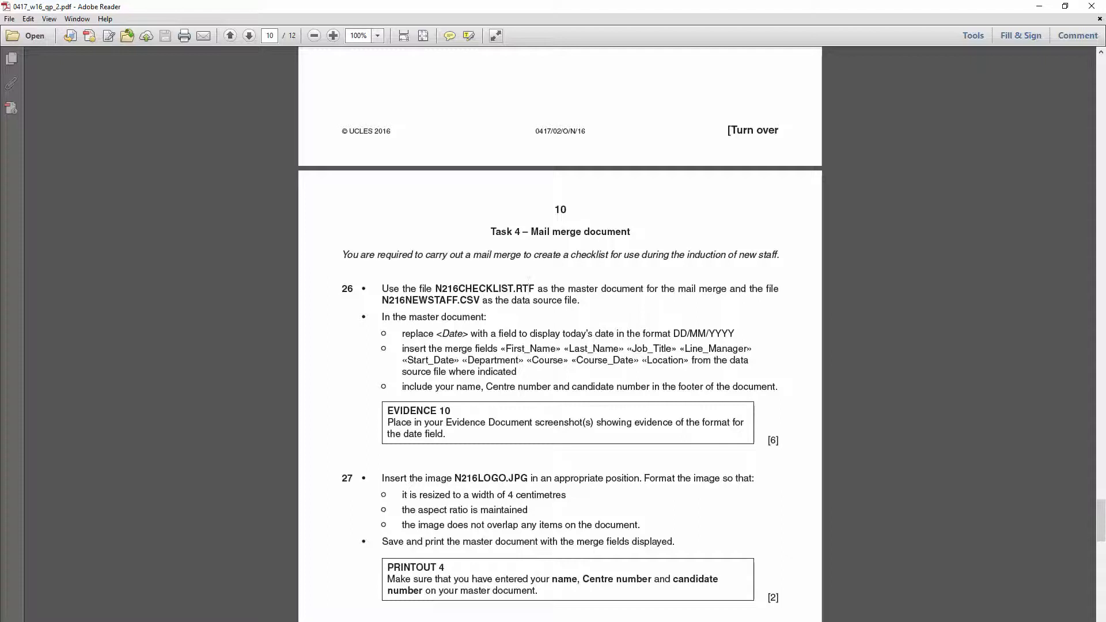
key("super+d")
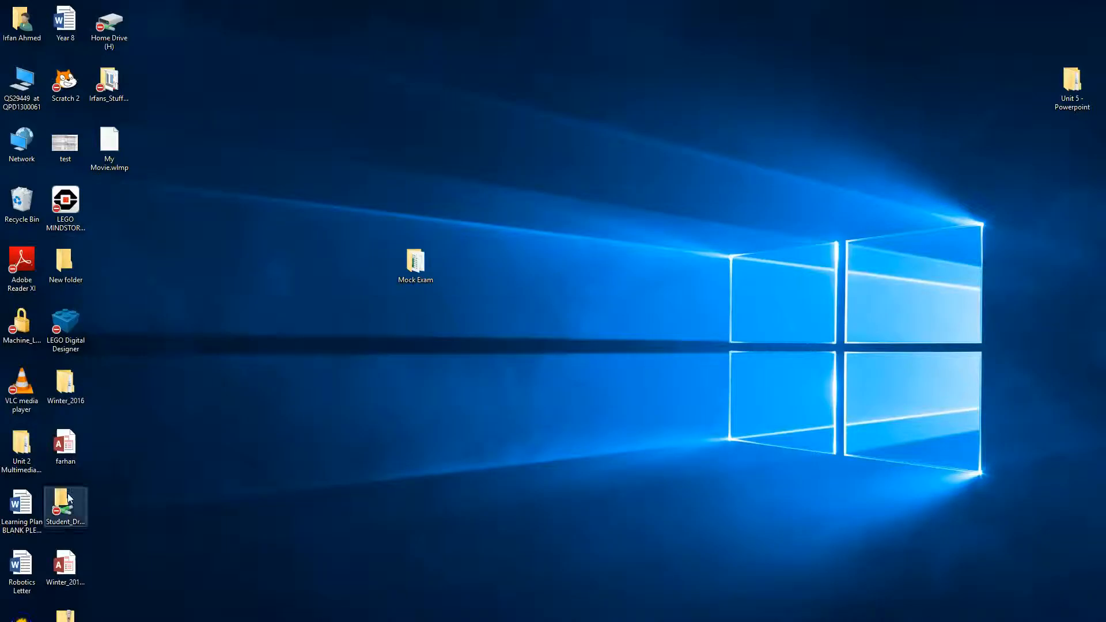
- Open N216CHECKLIST in Word from Winter_2016 > Paper_2 > 0417_w16_sf_02
double_click(72, 385)
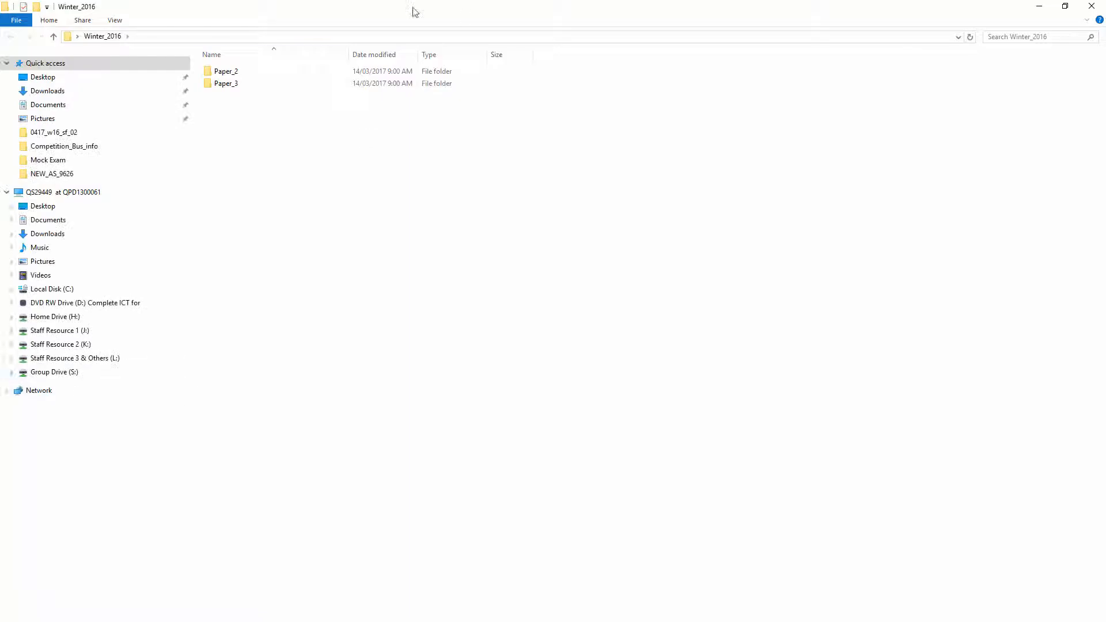
double_click(251, 71)
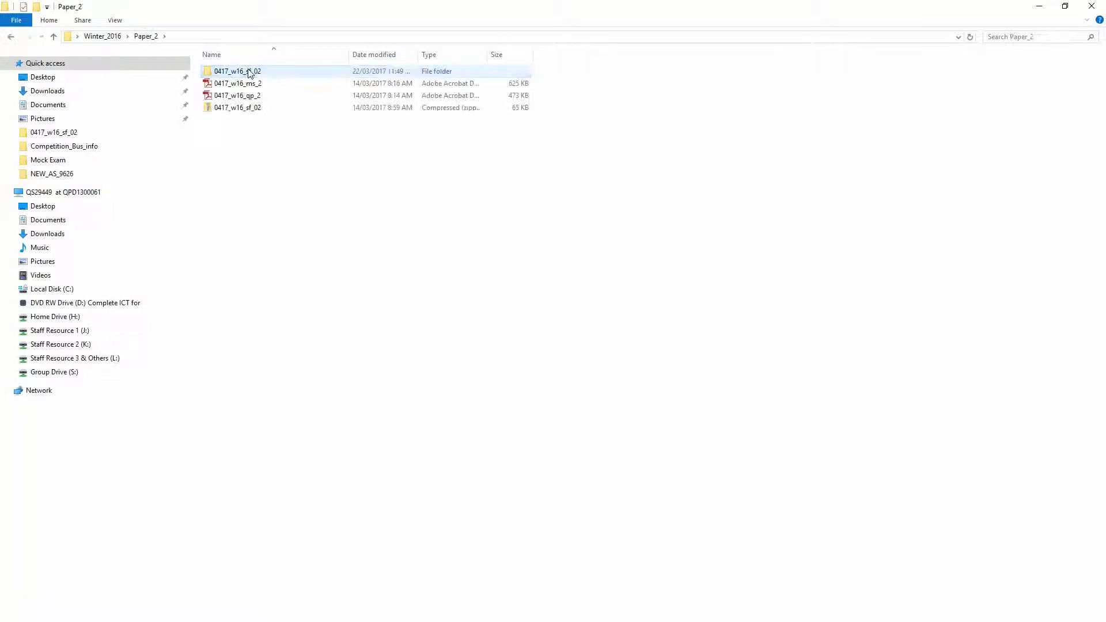
double_click(250, 71)
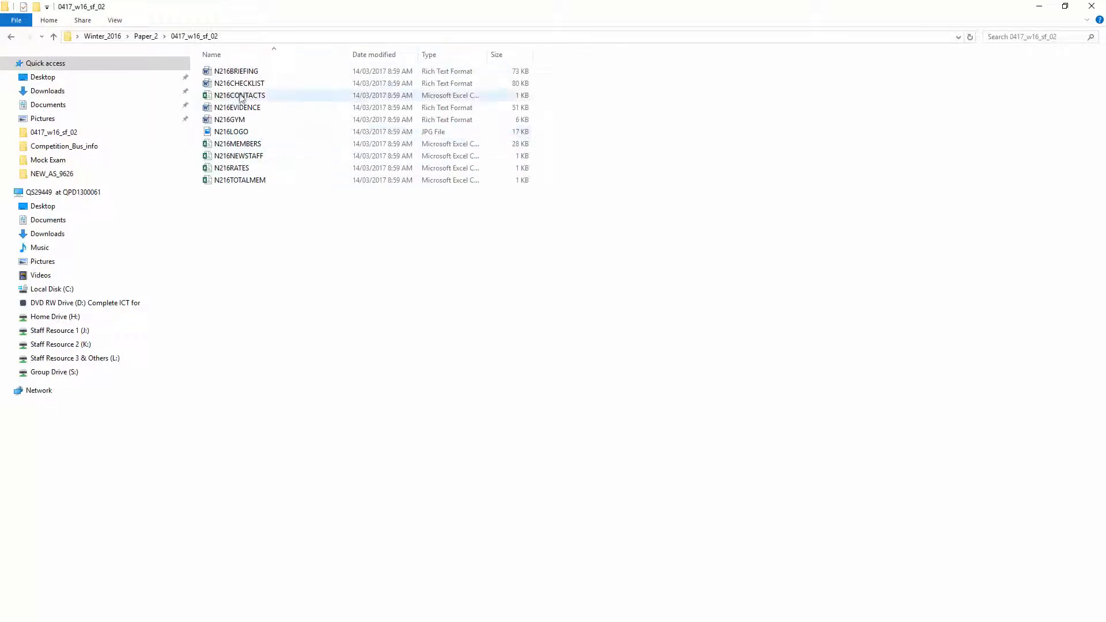
left_click(251, 84)
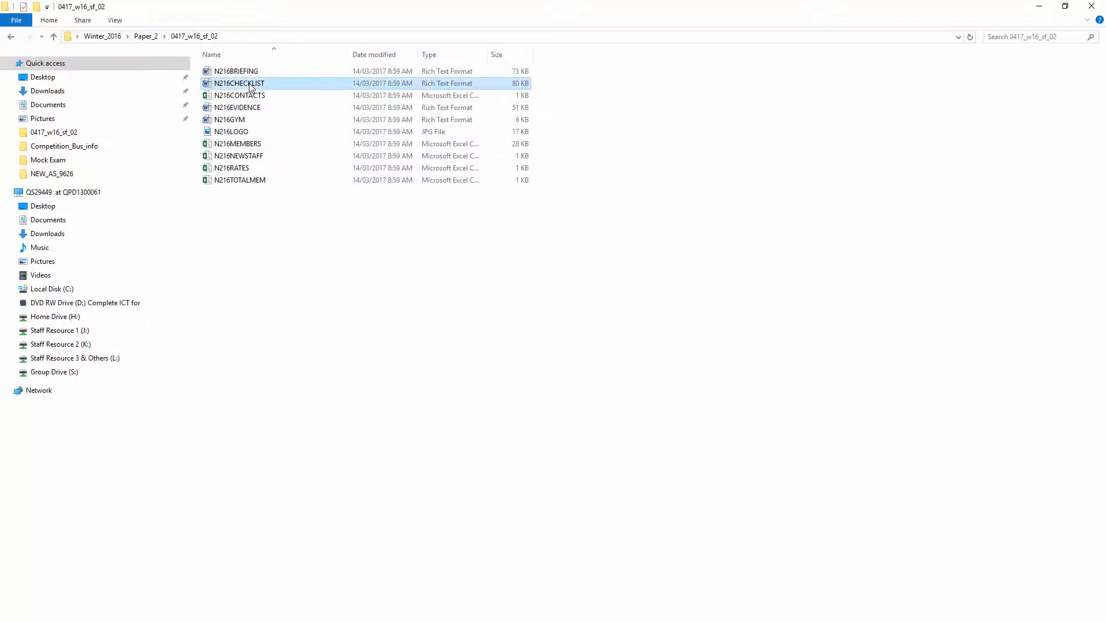
double_click(251, 84)
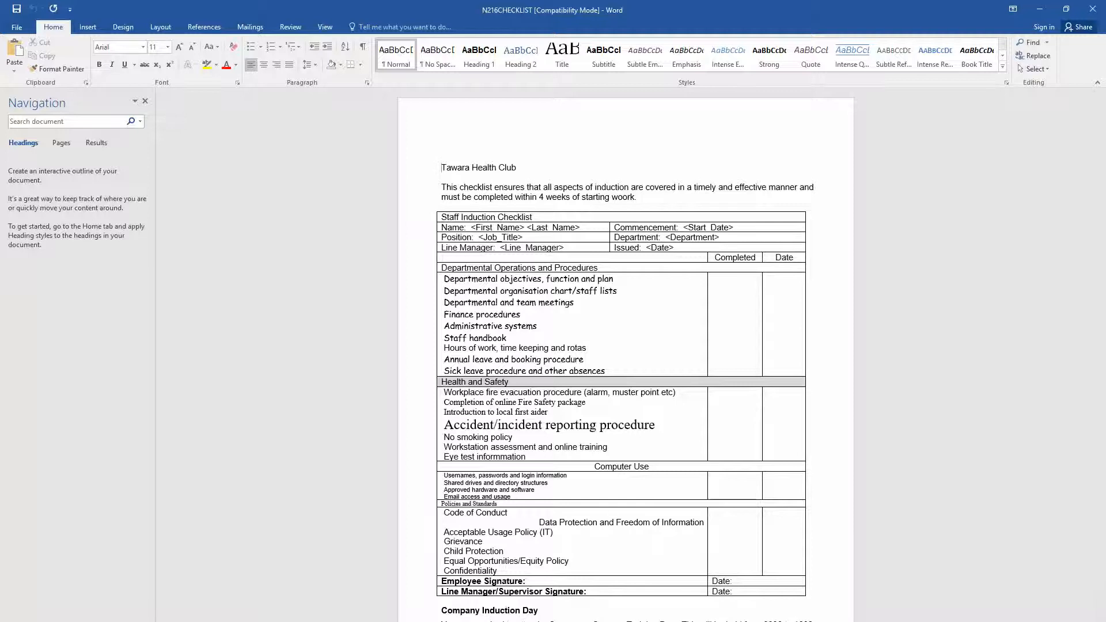
key("alt+Tab")
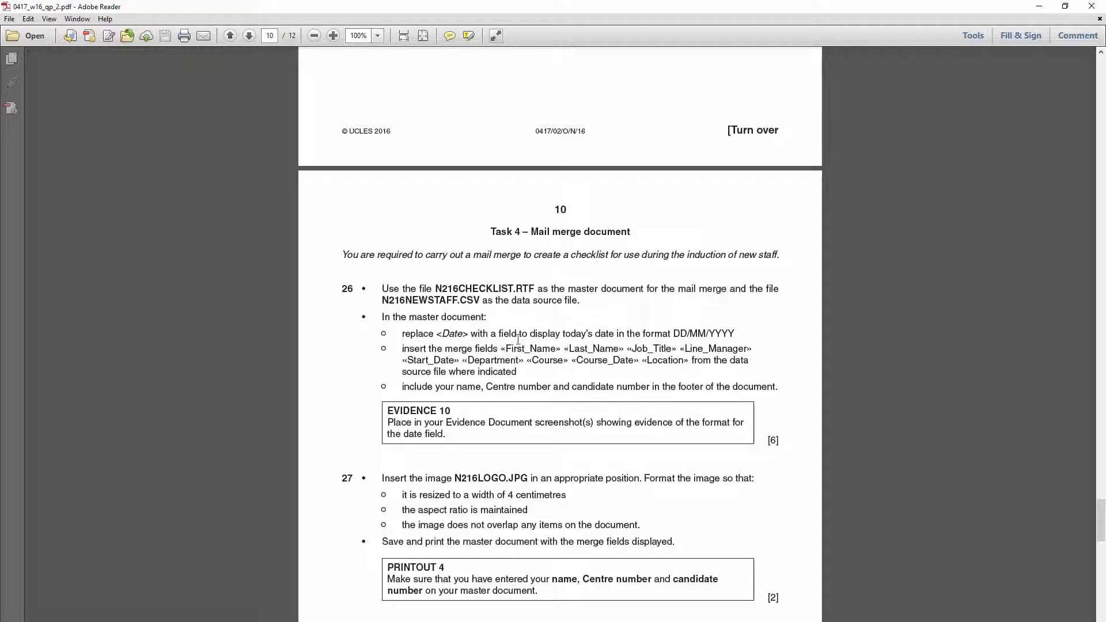
left_click_drag(672, 334, 740, 333)
left_click_drag(402, 349, 510, 377)
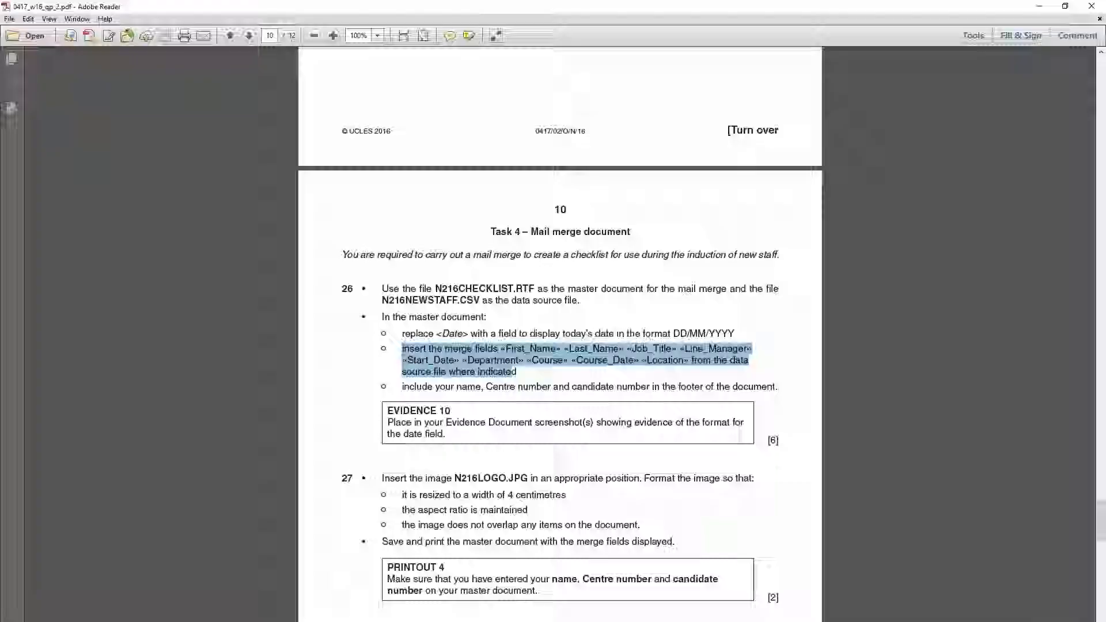
key("alt+Tab")
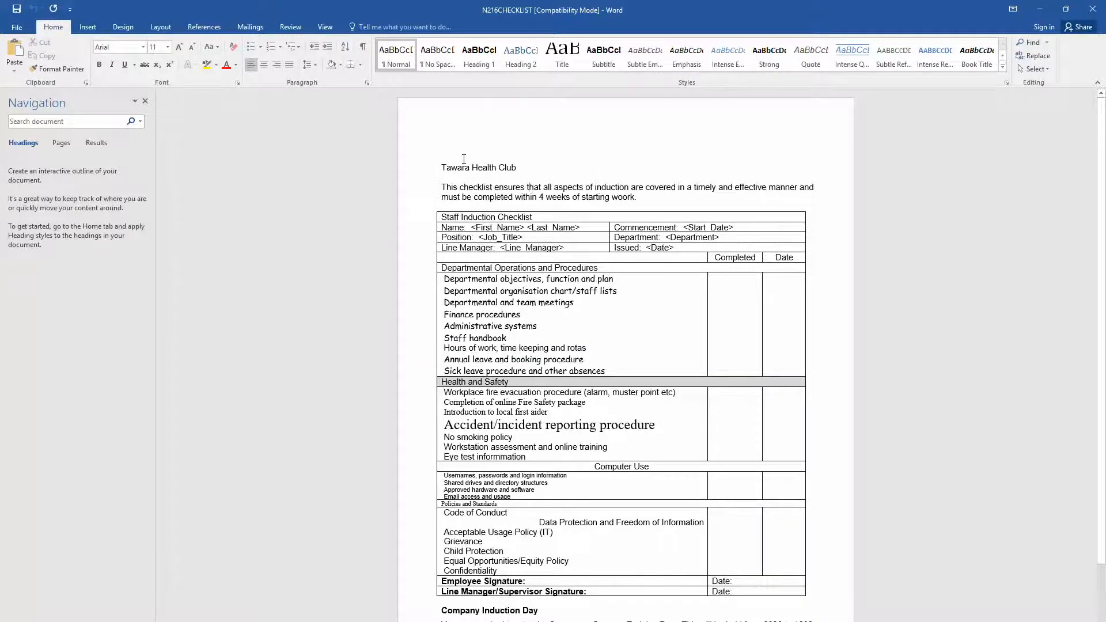
- Start a Letters mail merge and choose to use an existing recipient list
left_click(252, 28)
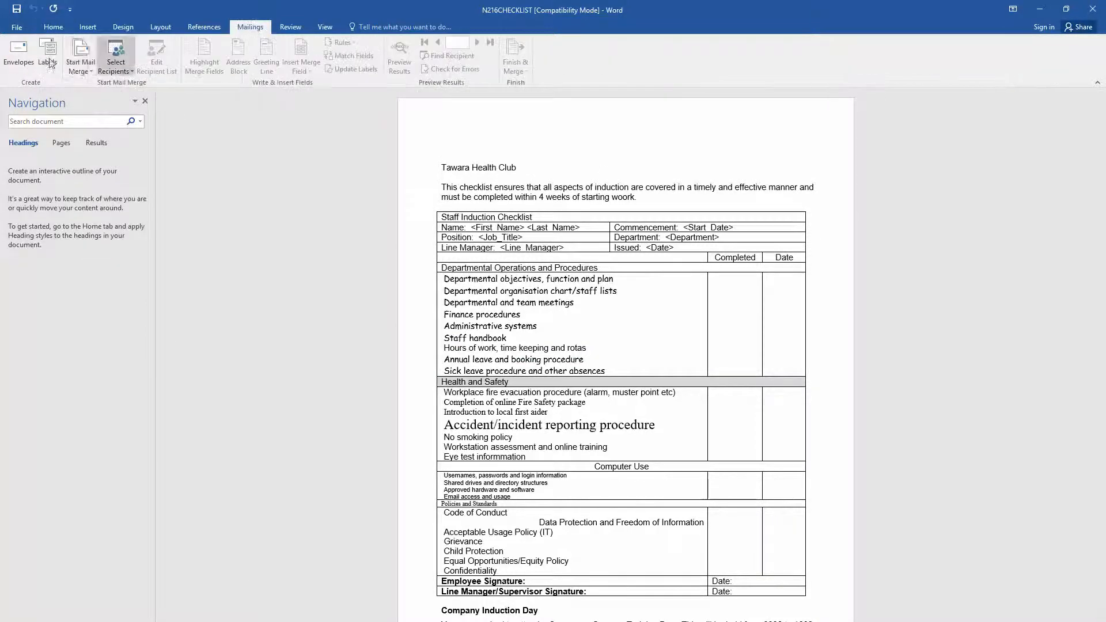
left_click(79, 64)
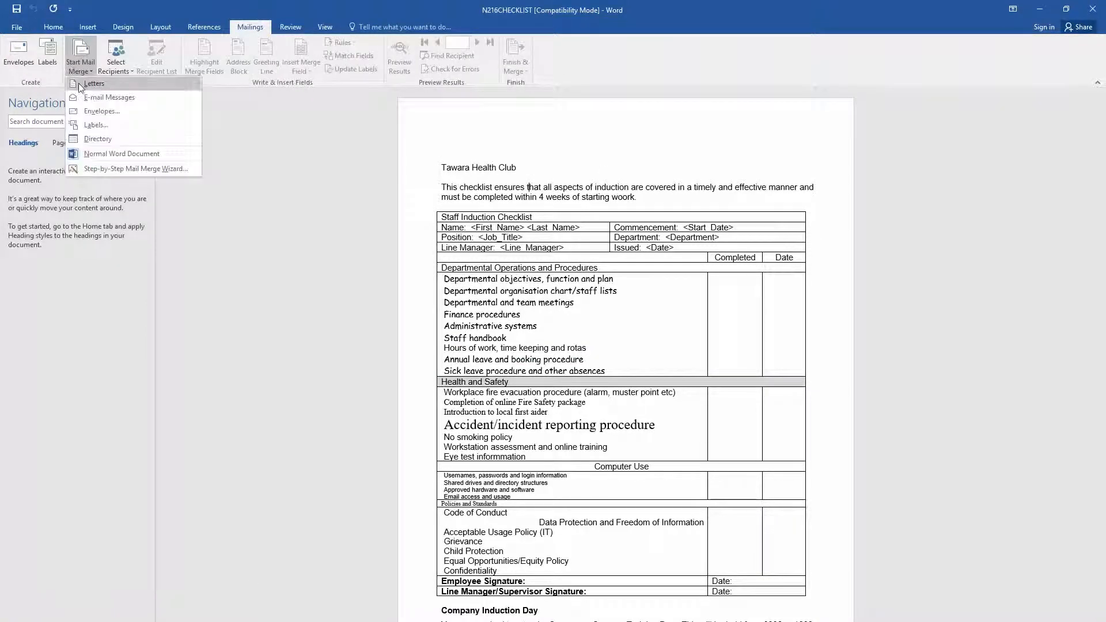
left_click(79, 83)
left_click(120, 72)
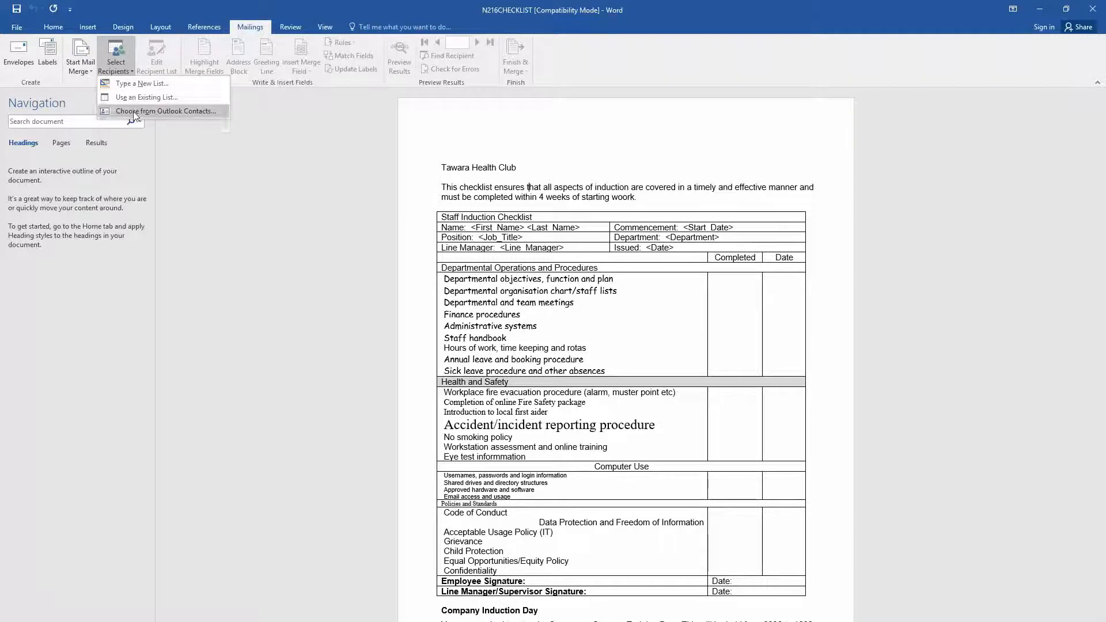
left_click(141, 98)
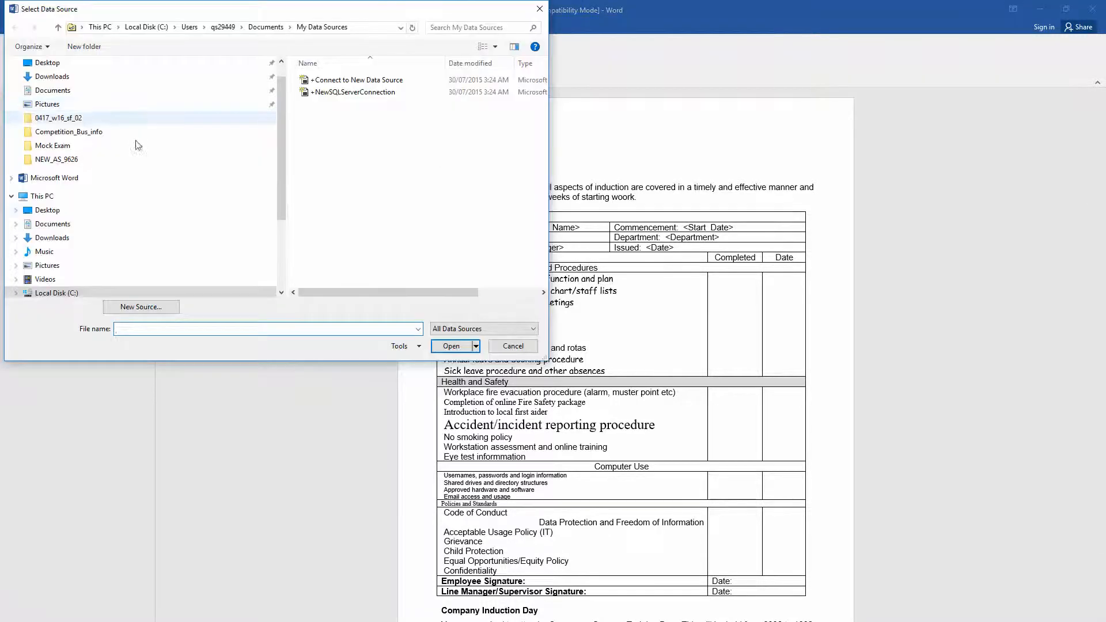
- Browse from the Desktop to Winter_2016 > Paper_2 > 0417_w16_sf_02
scroll(282, 146, "up", 2)
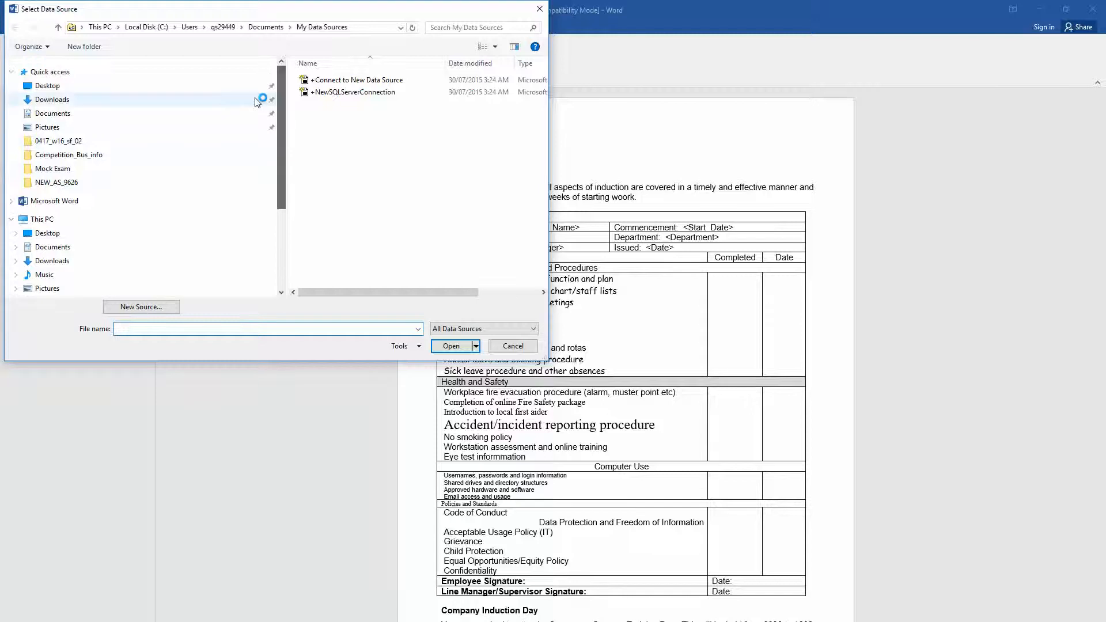
left_click(35, 86)
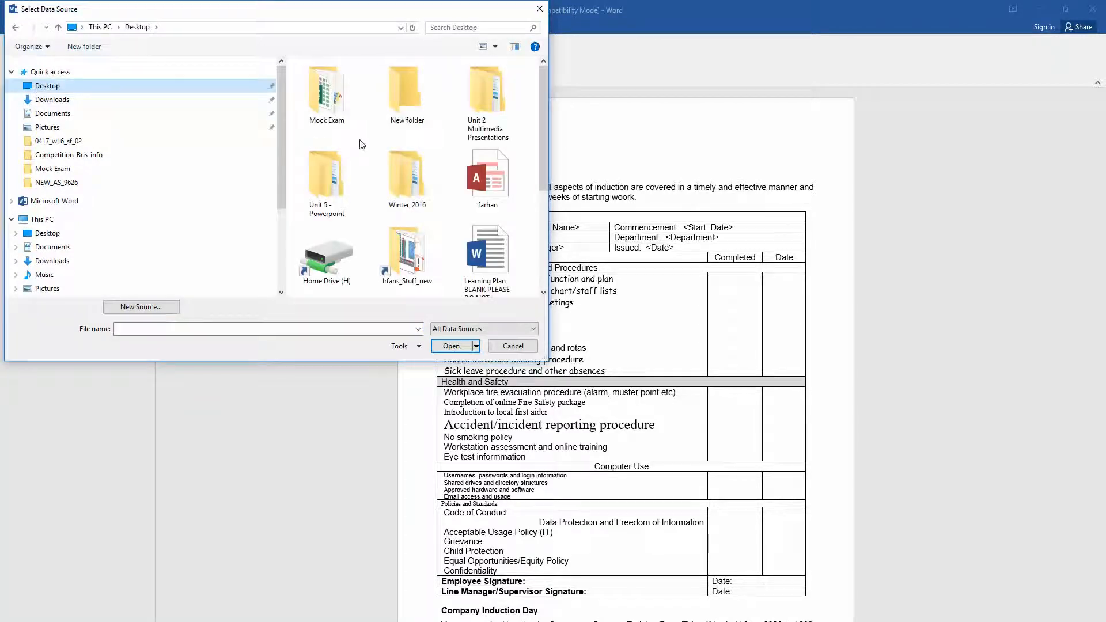
double_click(401, 184)
double_click(333, 82)
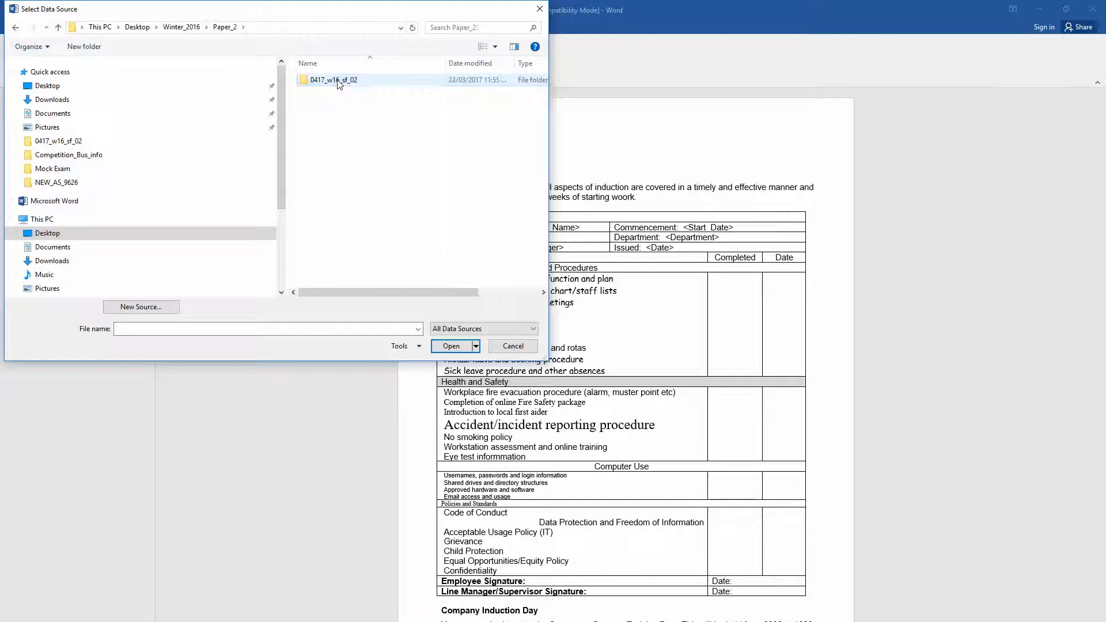
double_click(338, 82)
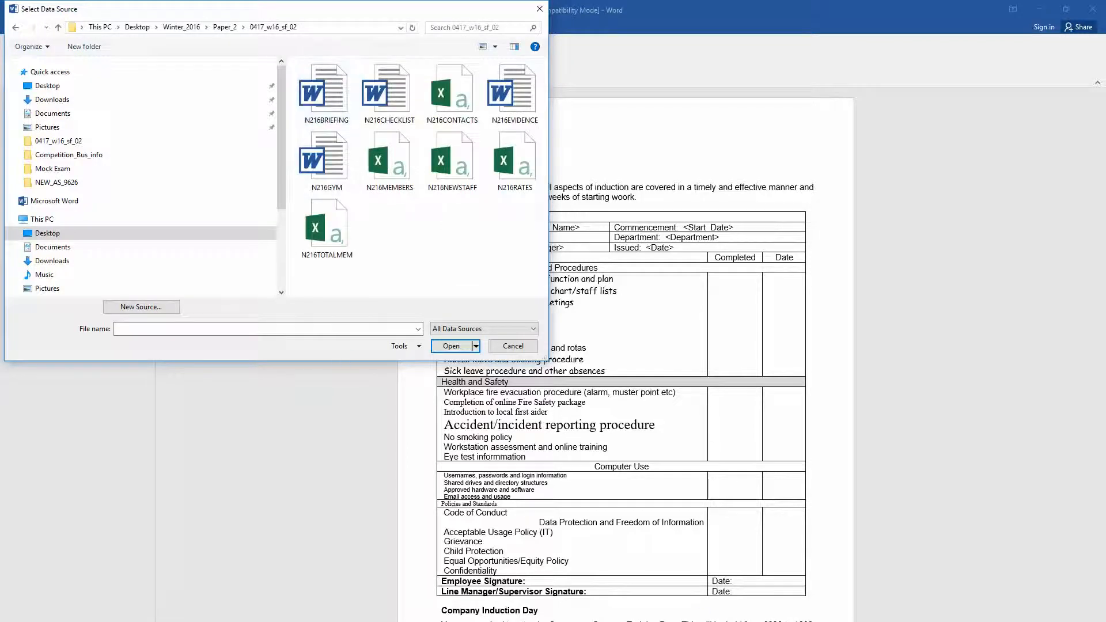
- Check the data source name N216NEWSTAFF.CSV in the exam paper, then select it as the recipient list
key("alt+Tab")
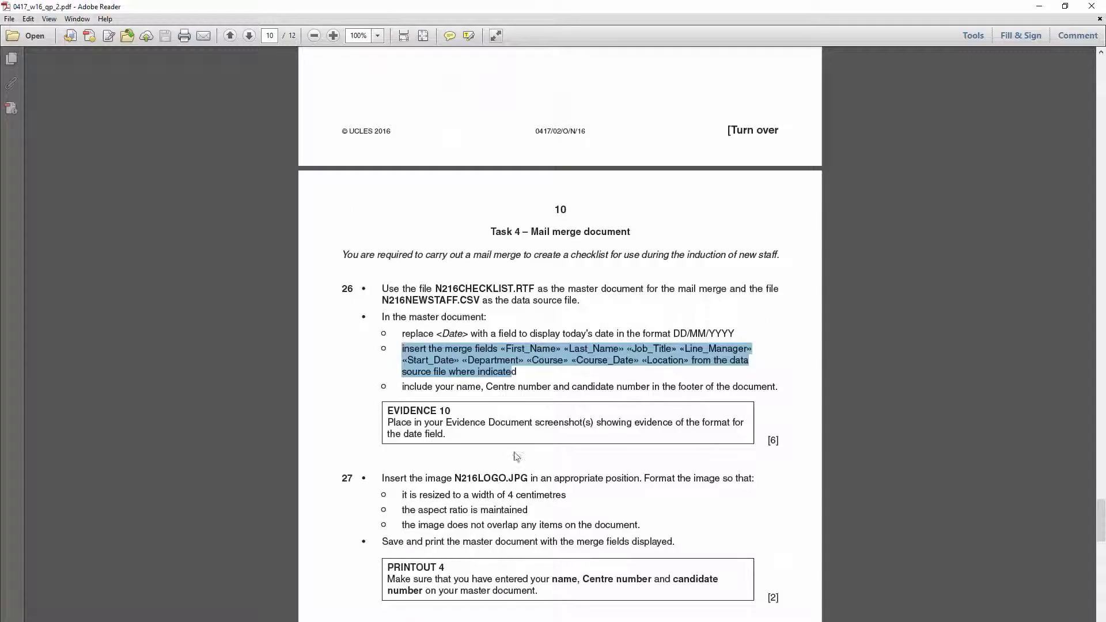
left_click(470, 310)
left_click_drag(482, 304, 393, 303)
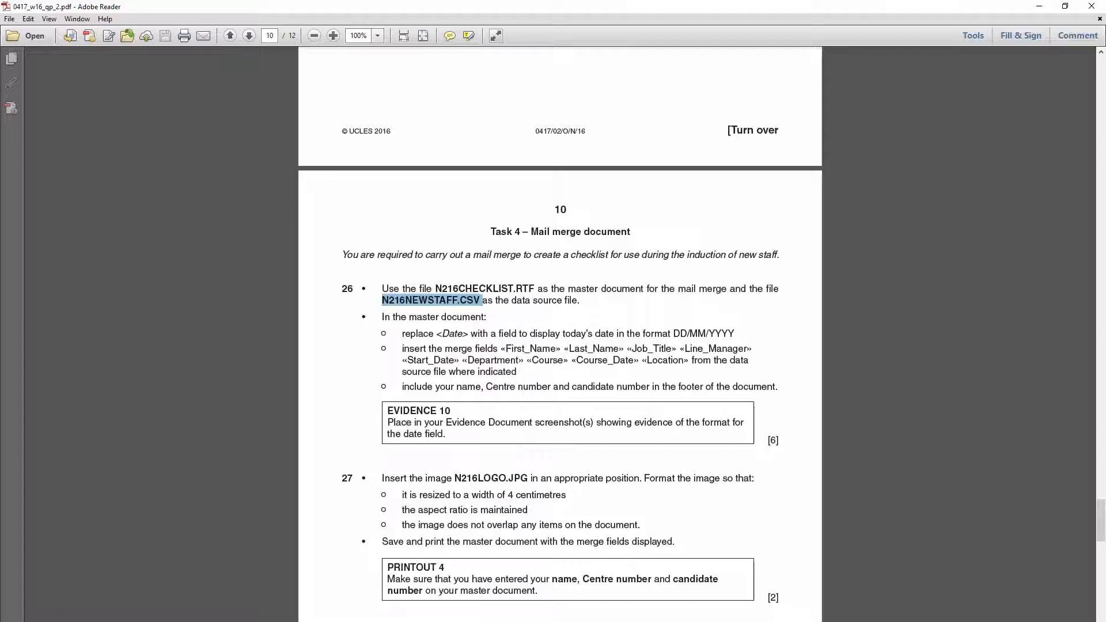
key("alt+Tab")
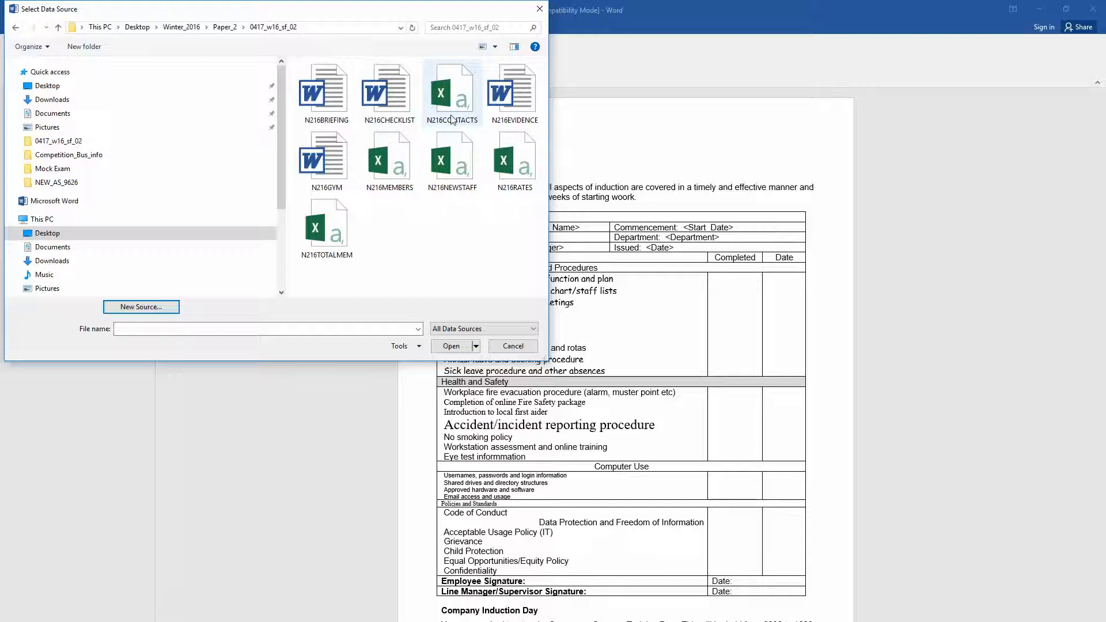
left_click(454, 170)
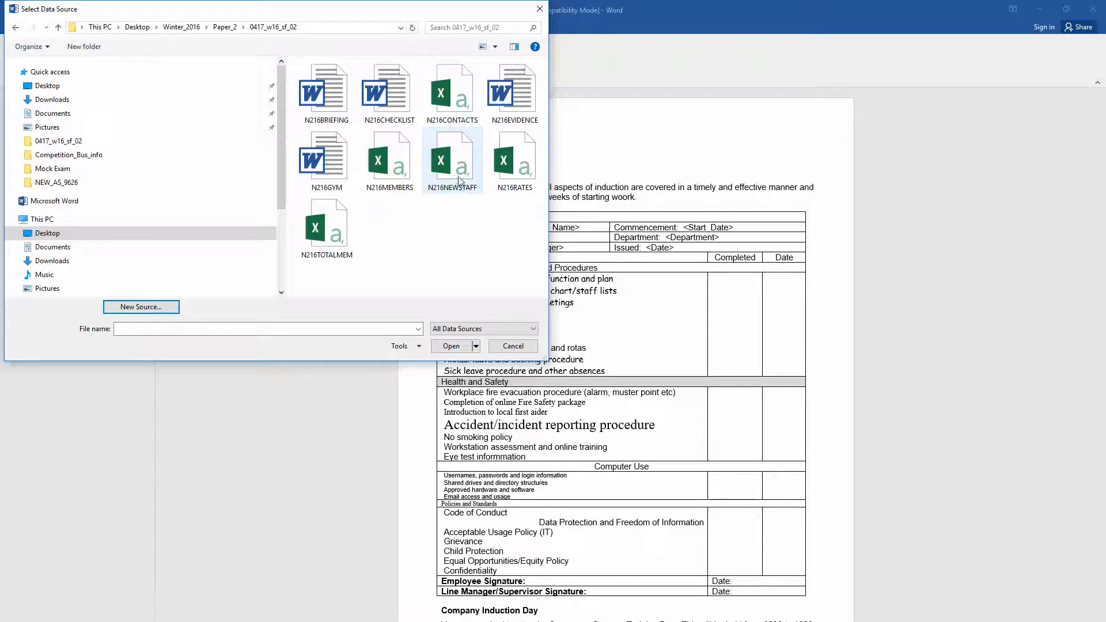
left_click(451, 346)
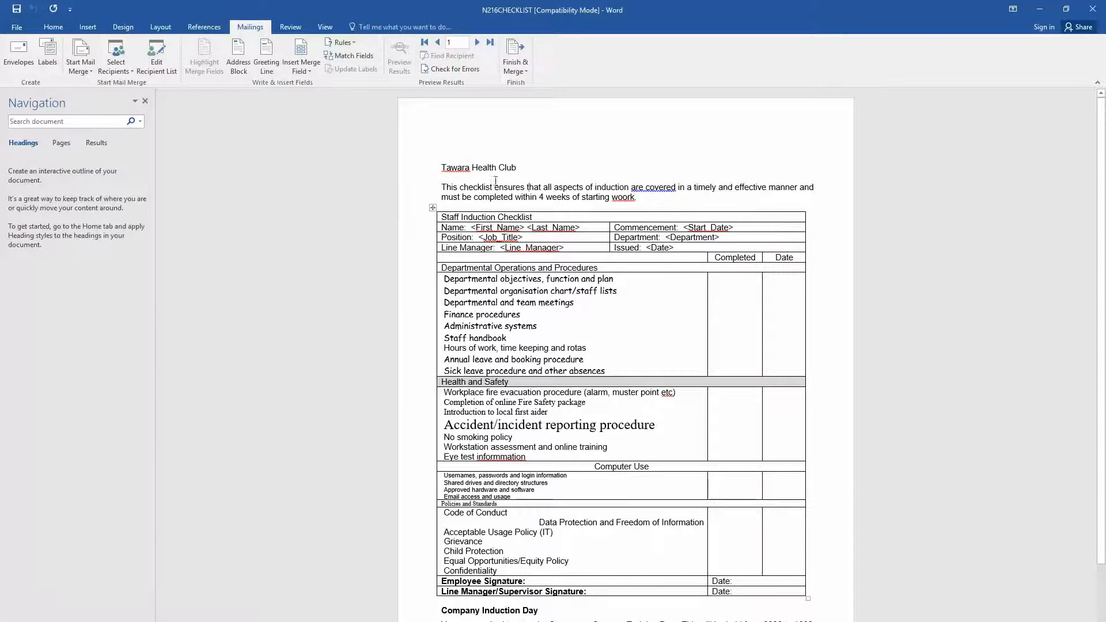
- Correct the misspelling 'wobrk' to 'work'
right_click(623, 197)
left_click(657, 210)
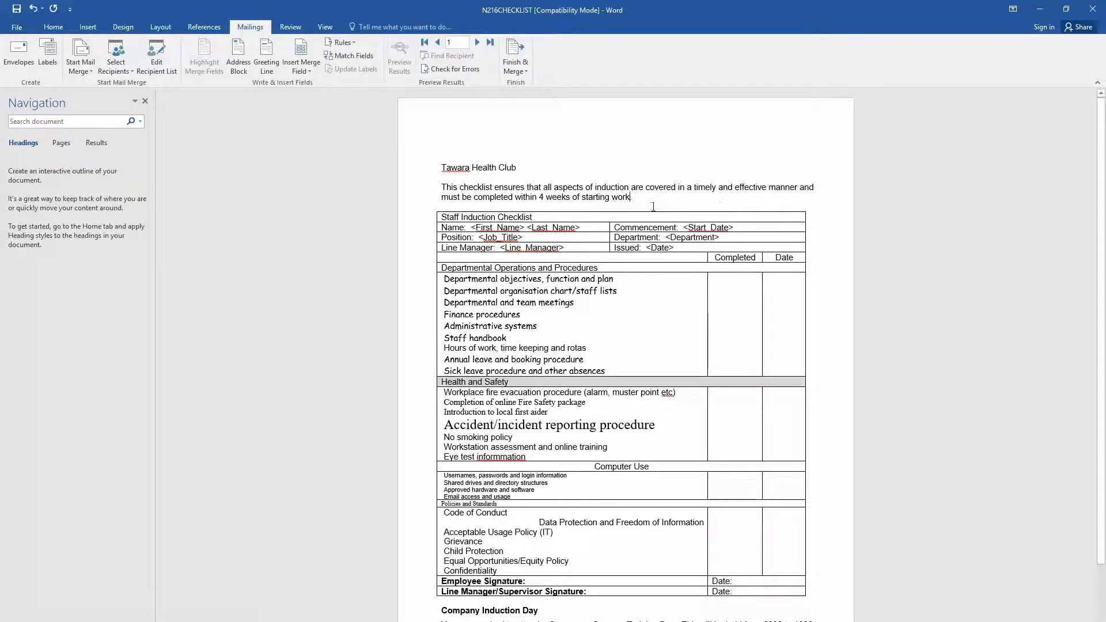
scroll(592, 319, "down", 3)
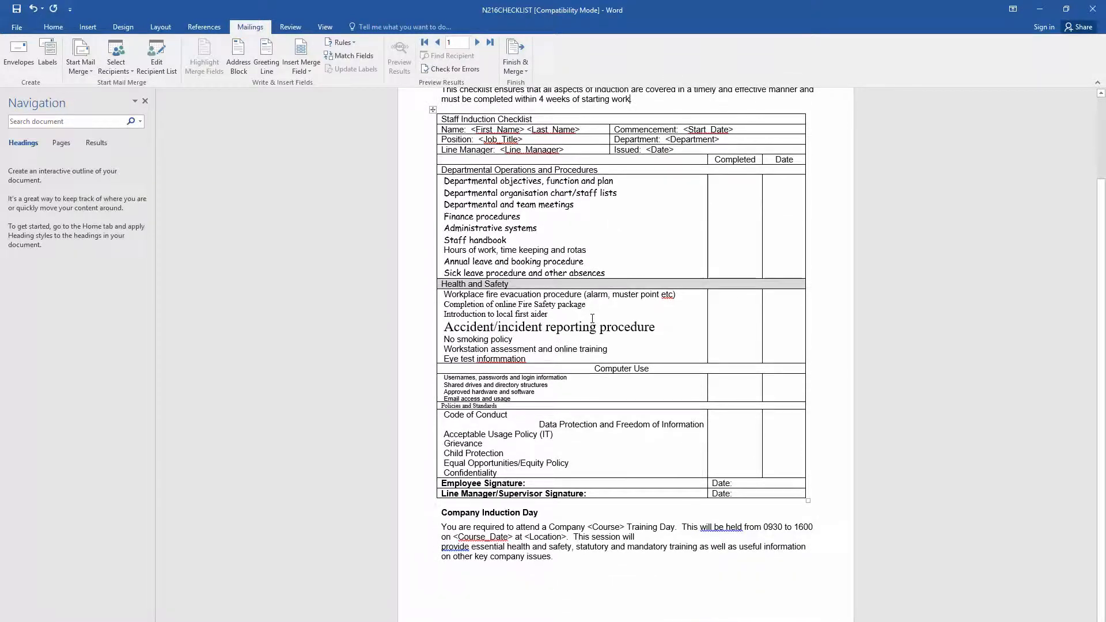
scroll(592, 319, "up", 3)
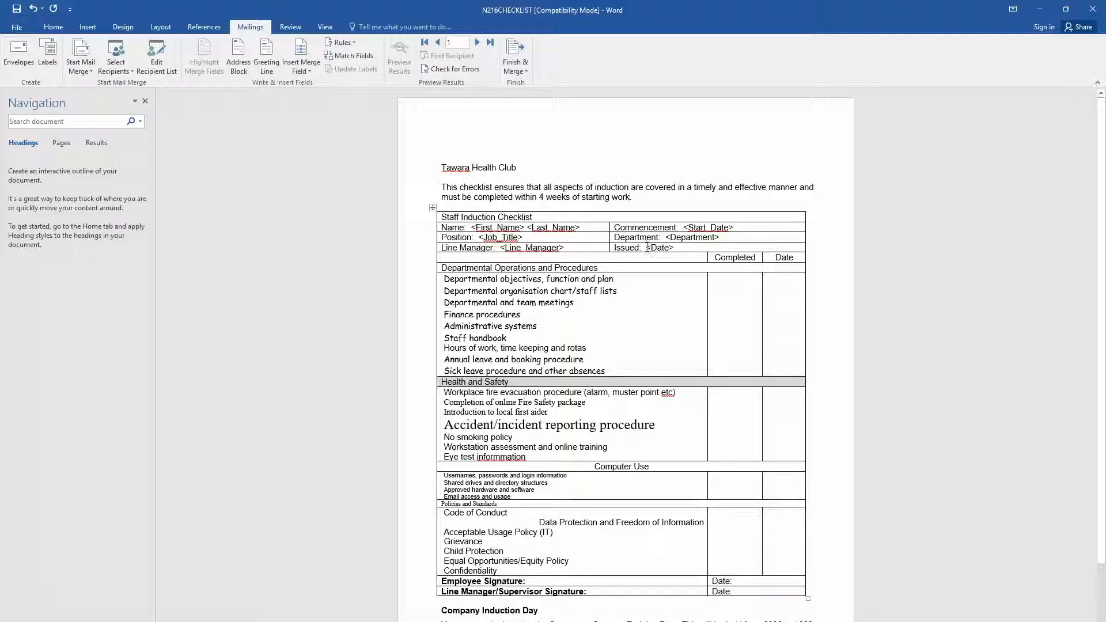
- Replace the <Date> placeholder with today's date in DD/MM/YYYY format, then select <First_Name>
left_click_drag(646, 248, 679, 247)
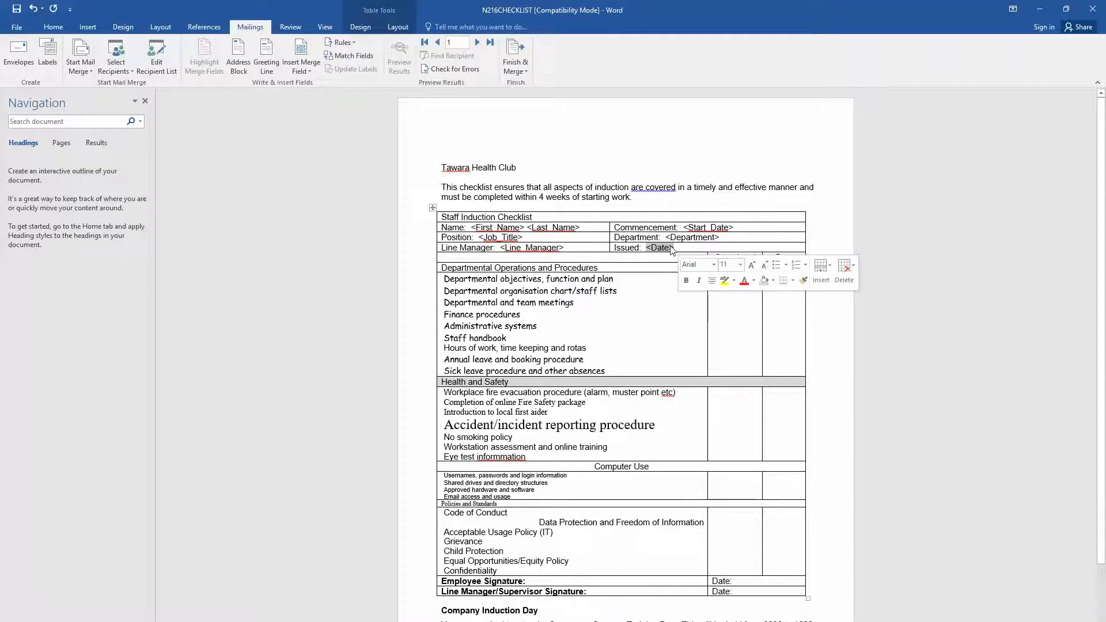
left_click(88, 28)
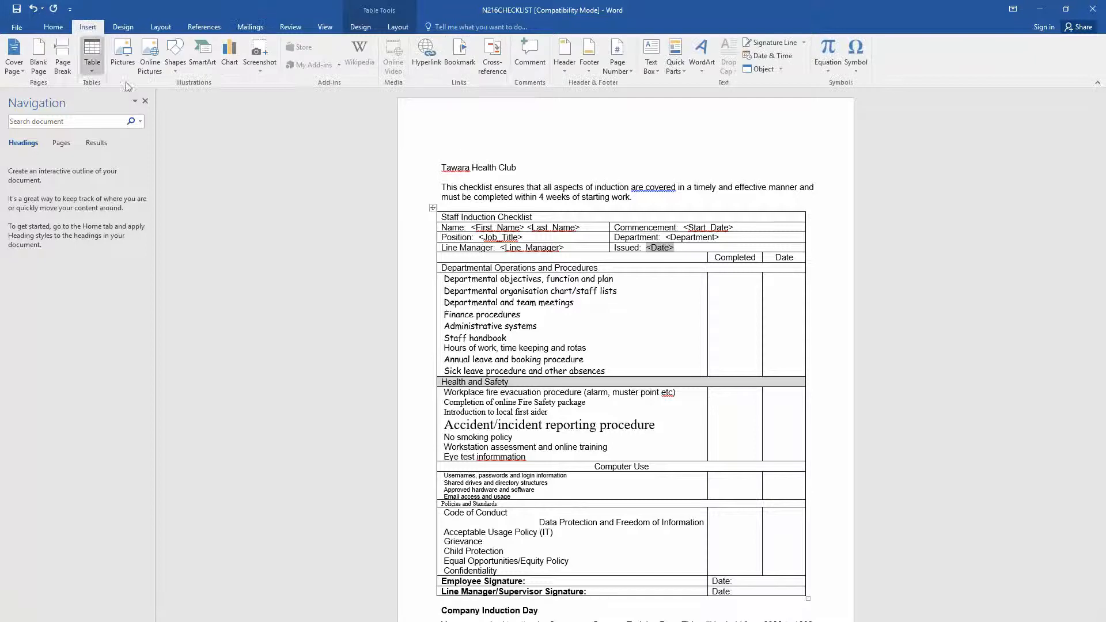
left_click(761, 57)
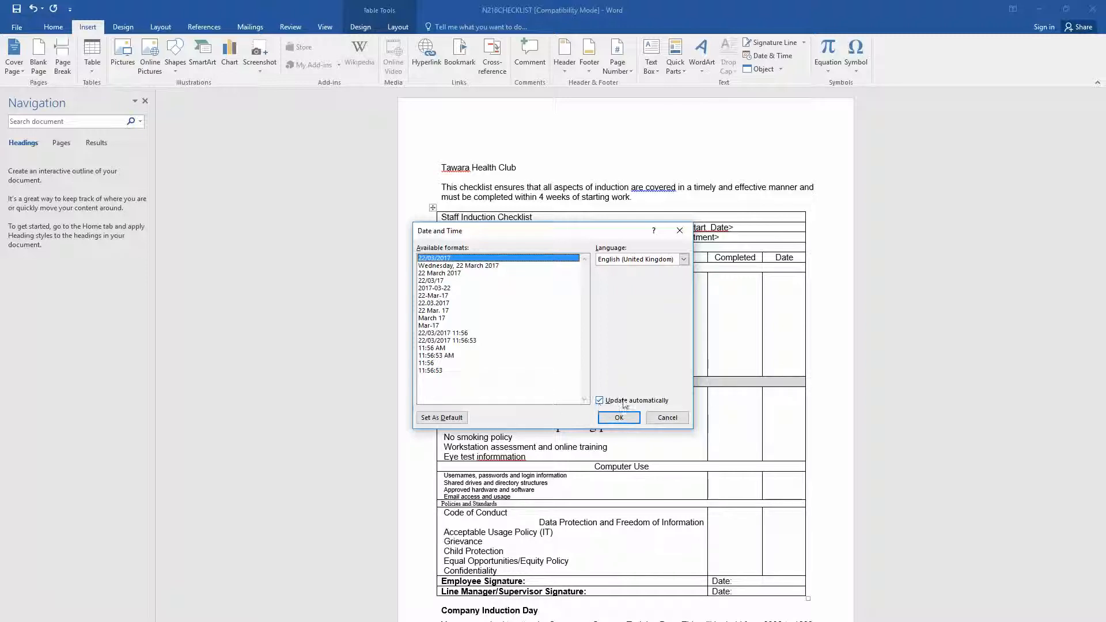
left_click(612, 419)
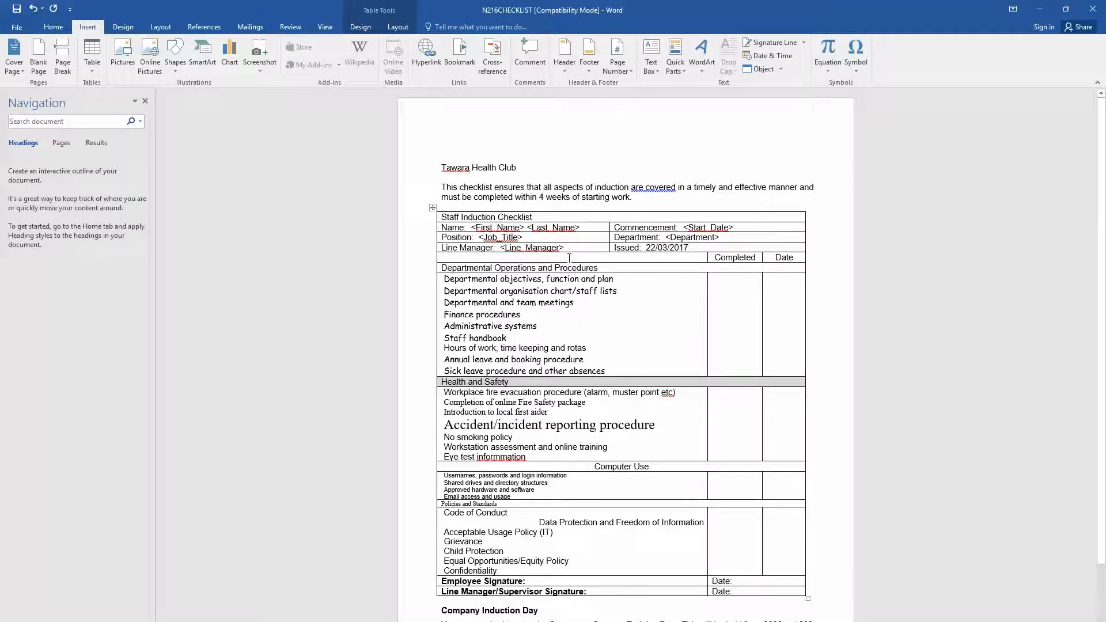
left_click_drag(525, 227, 473, 227)
- Insert the «First_Name», «Last_Name» and «Start_Date» merge fields in place of their placeholders
left_click(248, 27)
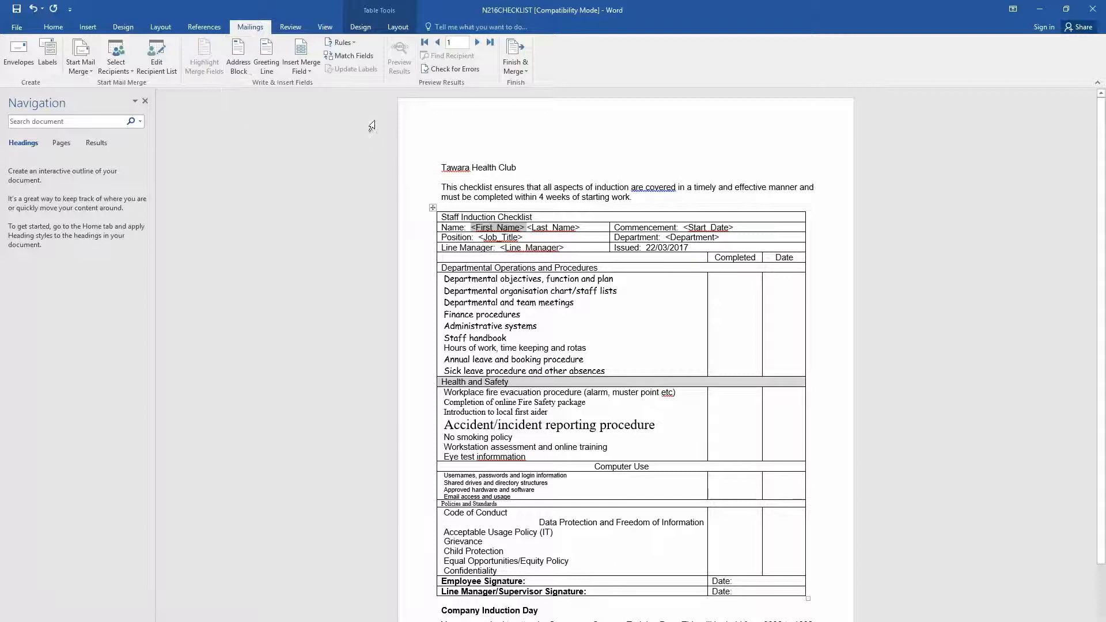
left_click(307, 70)
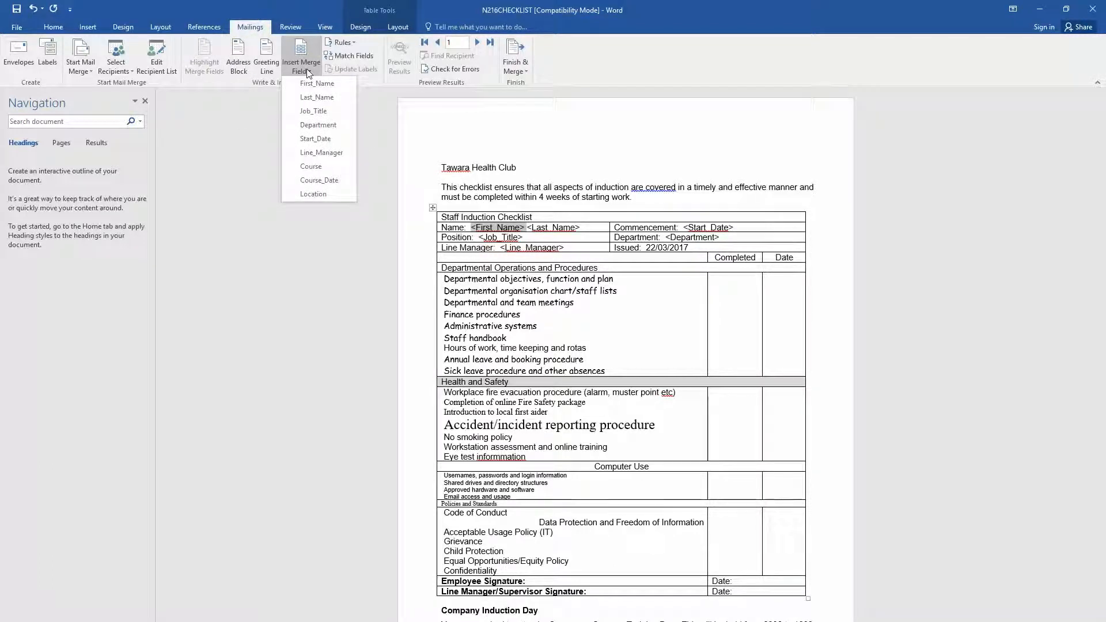
left_click(309, 84)
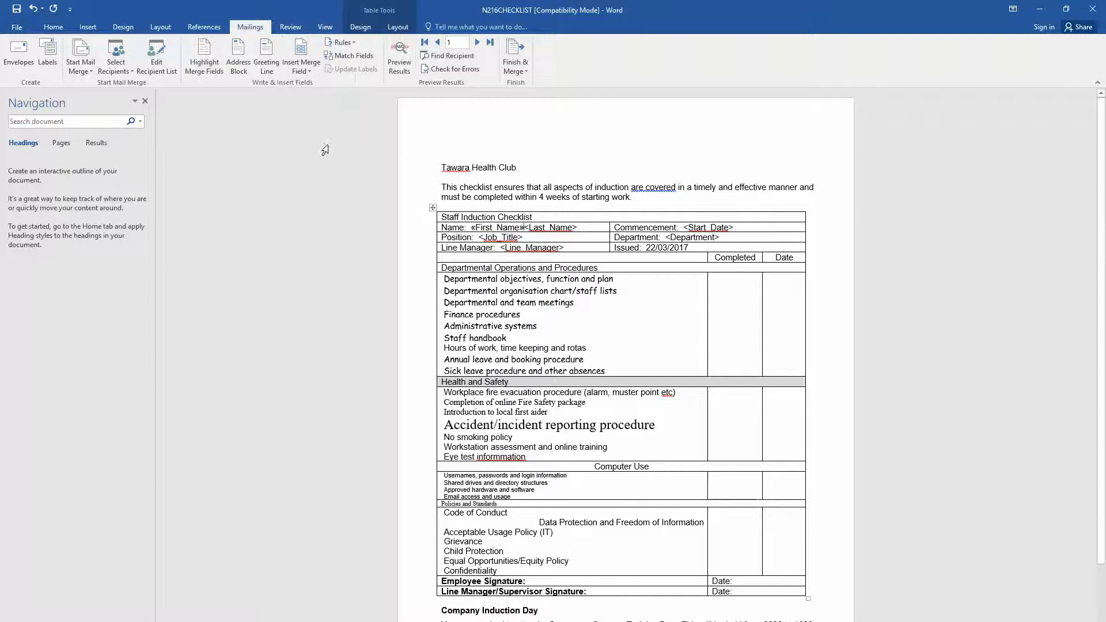
left_click_drag(588, 227, 526, 228)
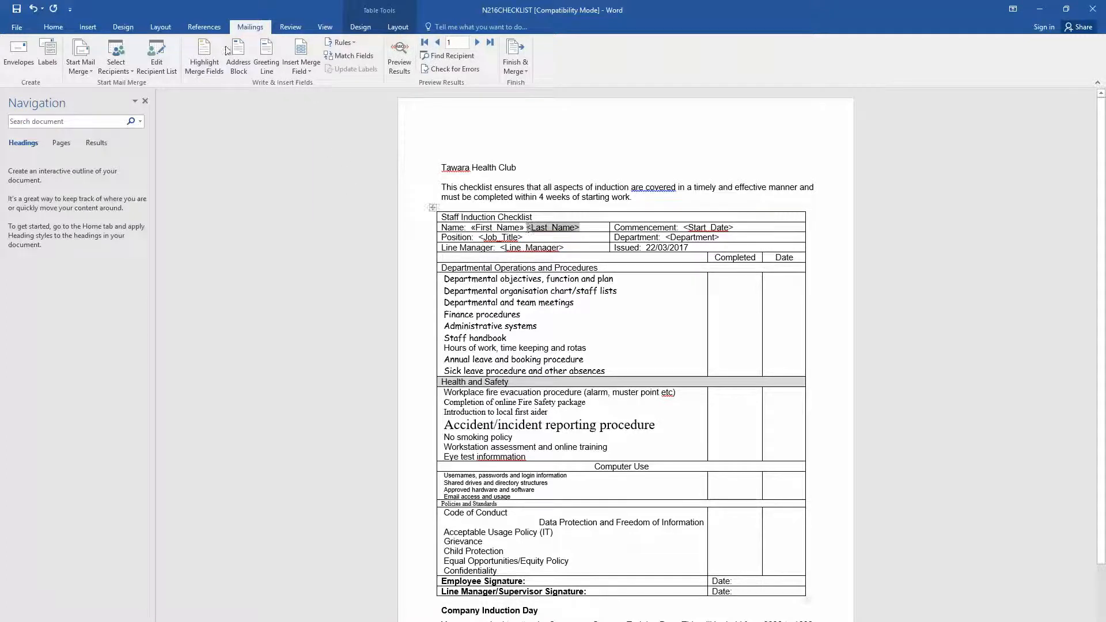
left_click(313, 68)
left_click(320, 98)
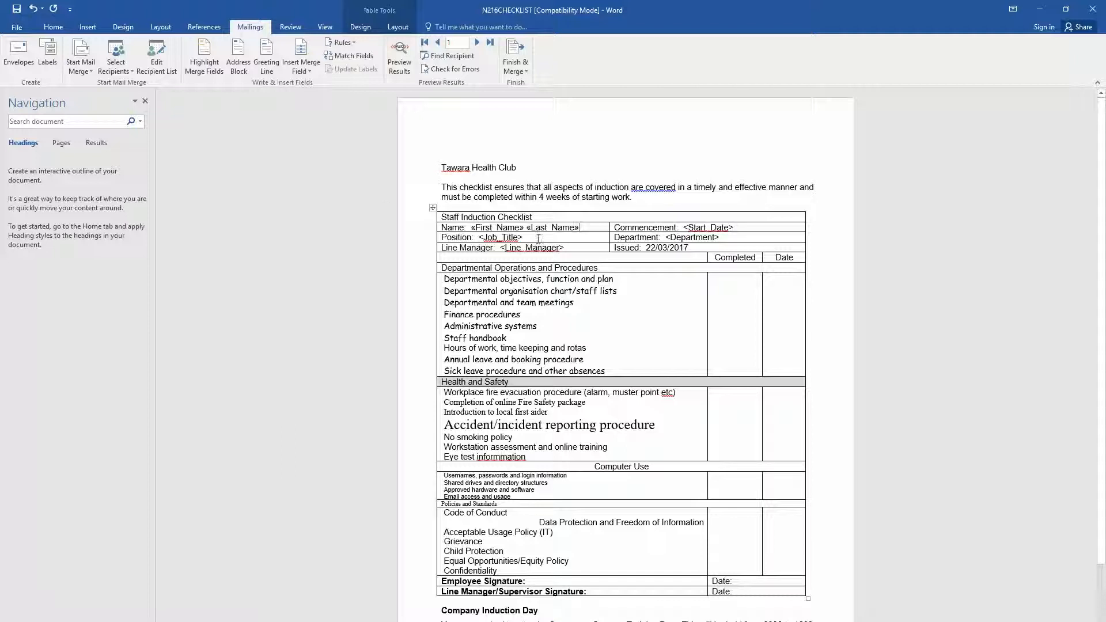
left_click_drag(742, 227, 683, 228)
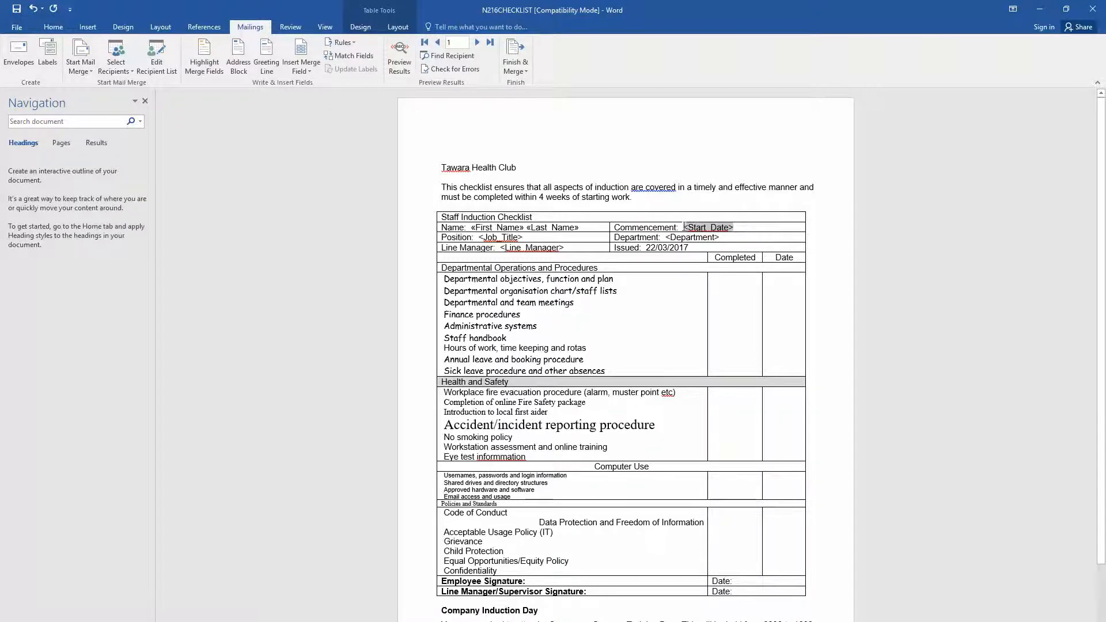
left_click(298, 73)
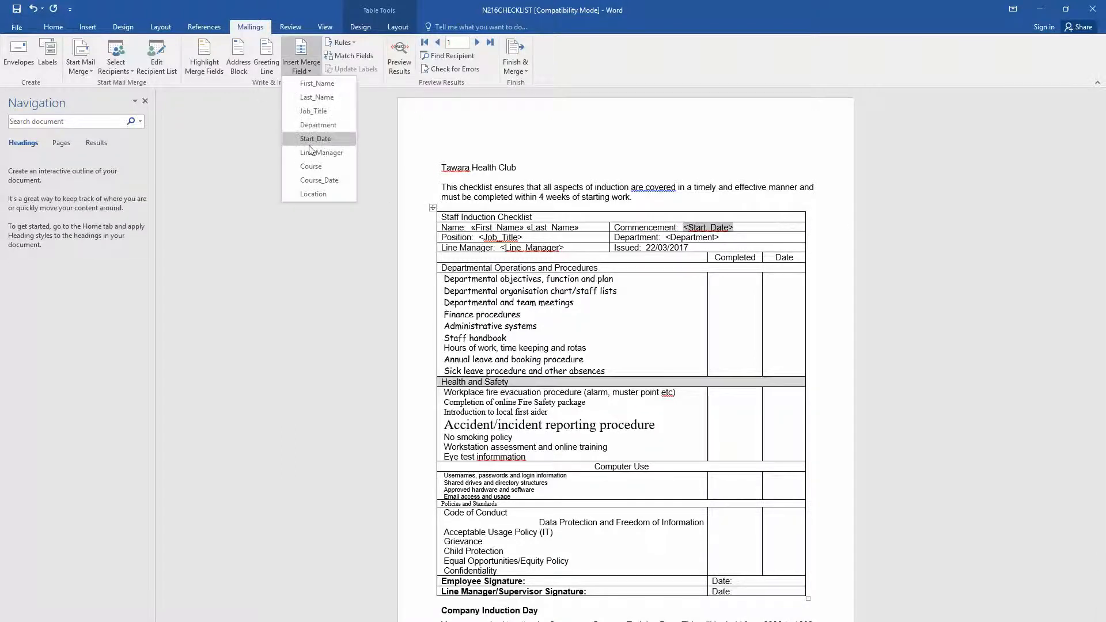
left_click(316, 140)
- Insert the «Job_Title», «Department» and «Line_Manager» merge fields in place of their placeholders
left_click_drag(526, 238, 478, 238)
left_click(301, 68)
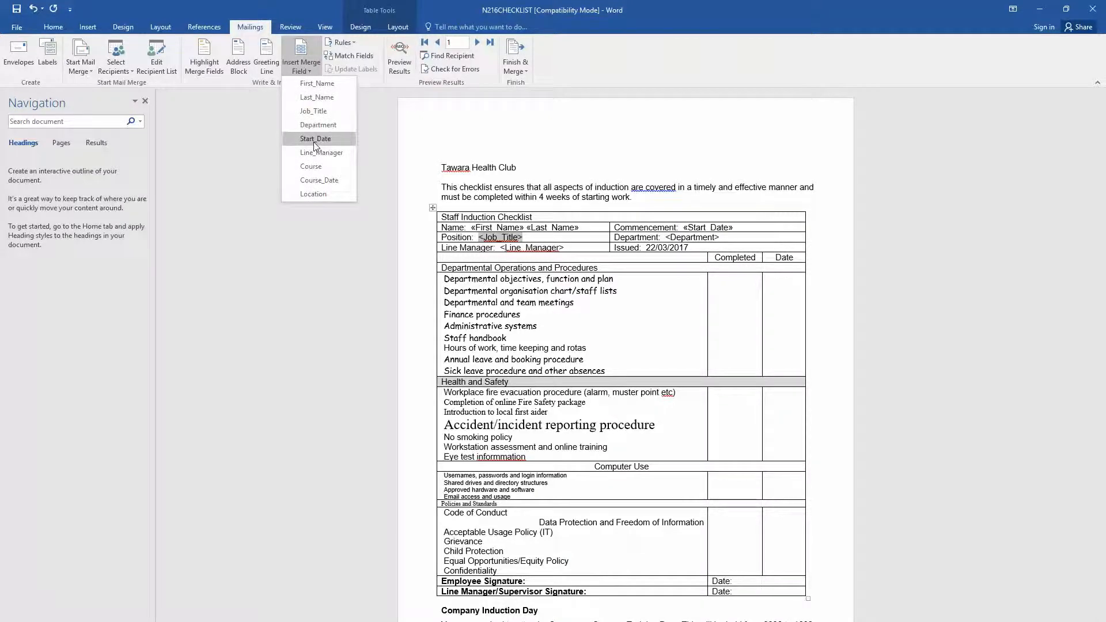
left_click(313, 111)
left_click_drag(735, 237, 665, 238)
left_click(311, 72)
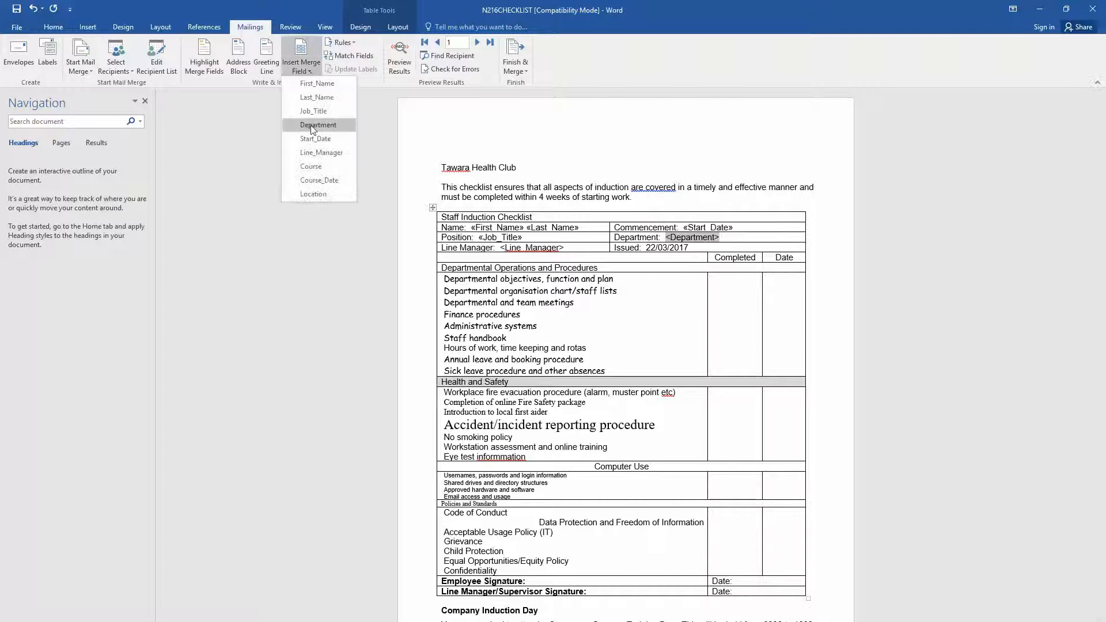
left_click(314, 134)
left_click_drag(564, 248, 499, 248)
left_click(310, 70)
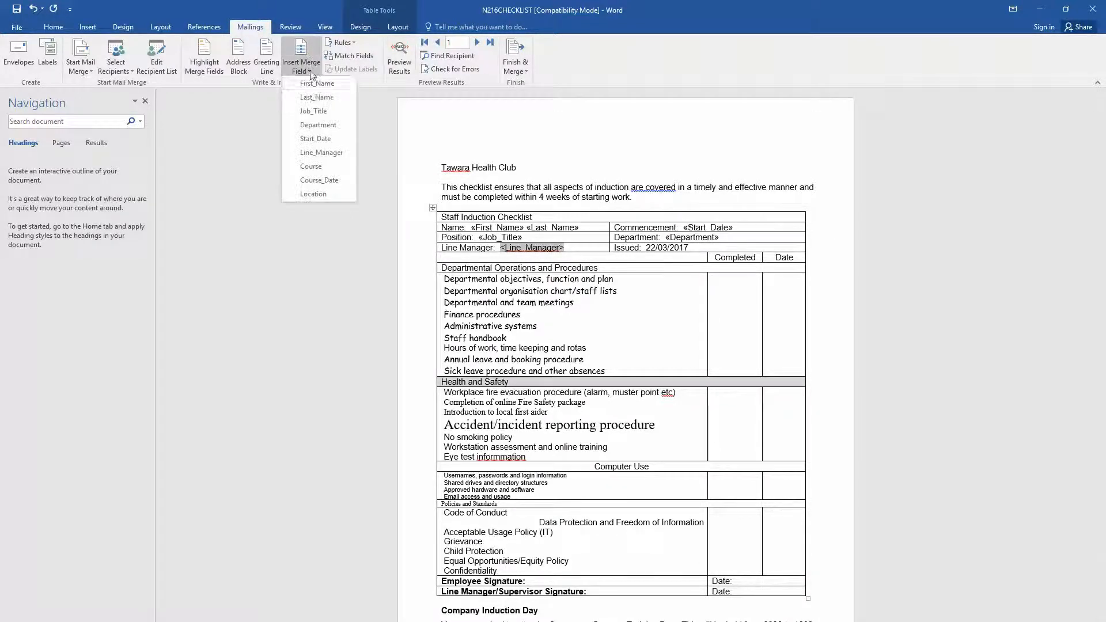
left_click(320, 153)
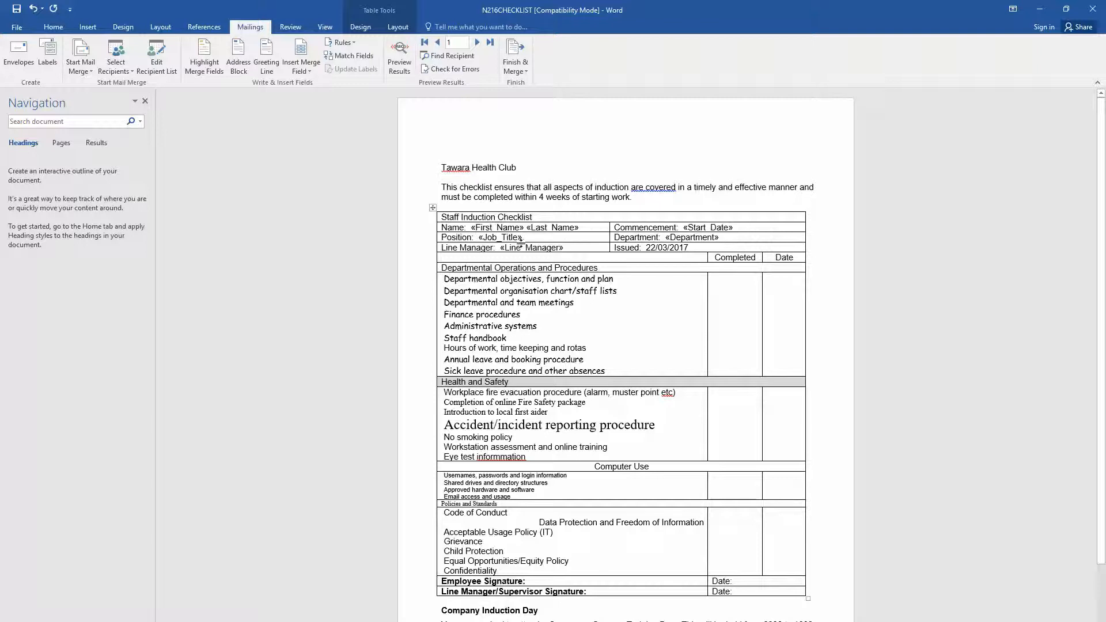
scroll(520, 241, "down", 3)
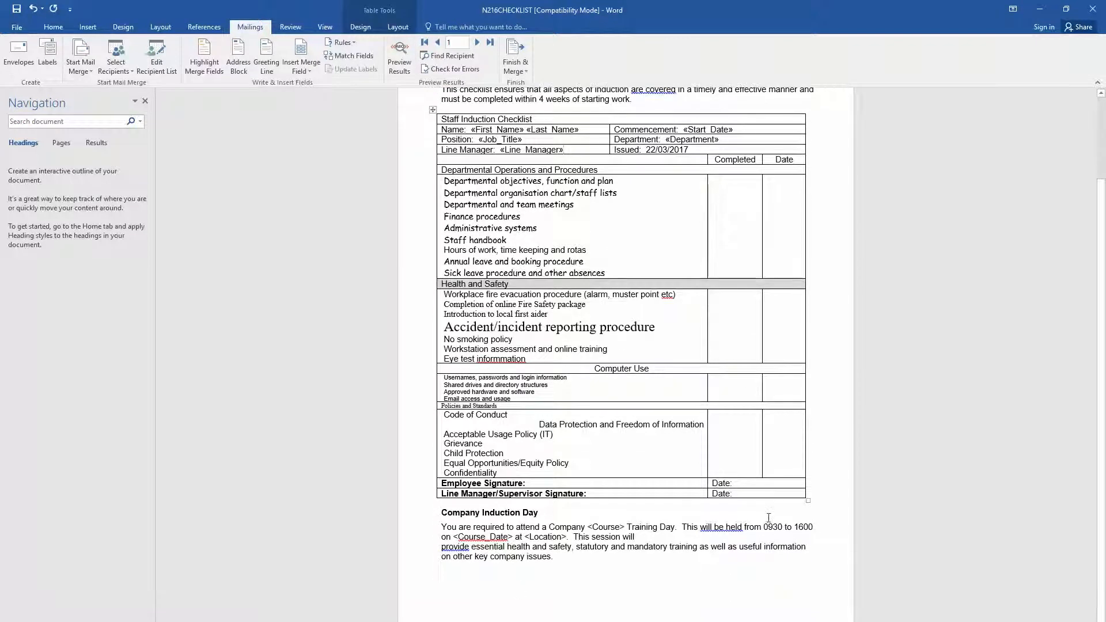
- Replace <Course>, <Course_Date> and <Location> with the «Course», «Course_Date» and «Location» fields
left_click(625, 527)
left_click_drag(612, 527, 587, 528)
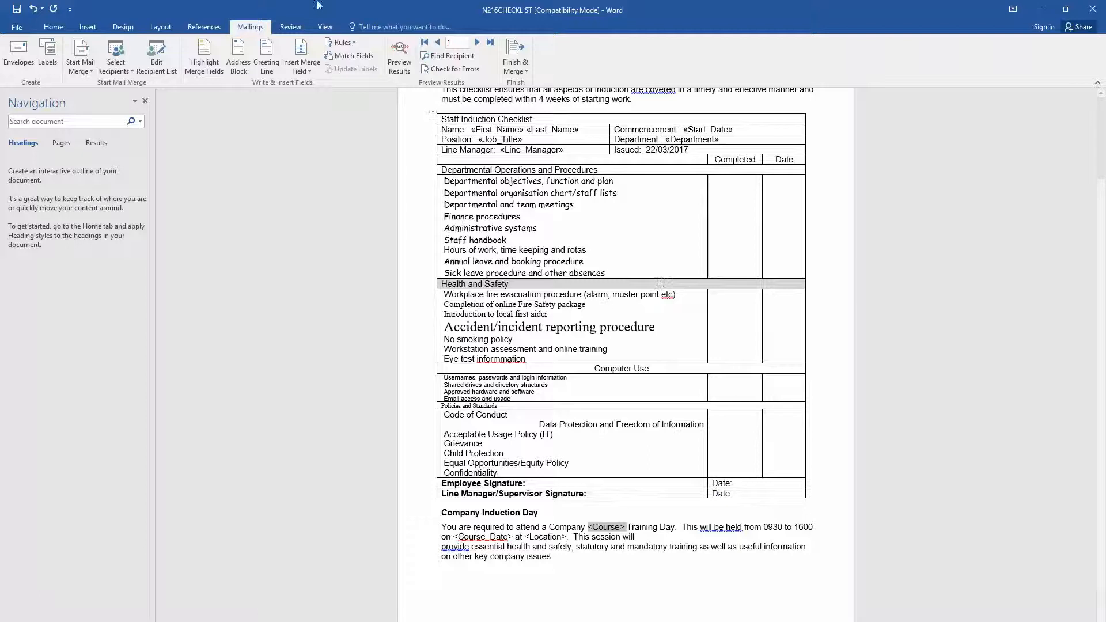
left_click(303, 71)
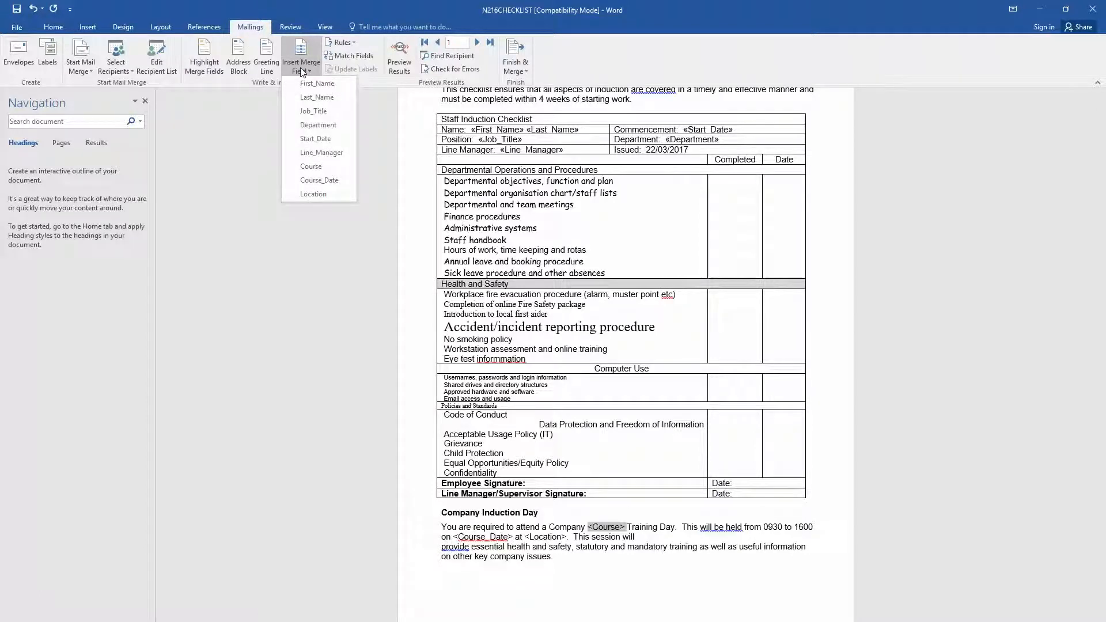
left_click(314, 166)
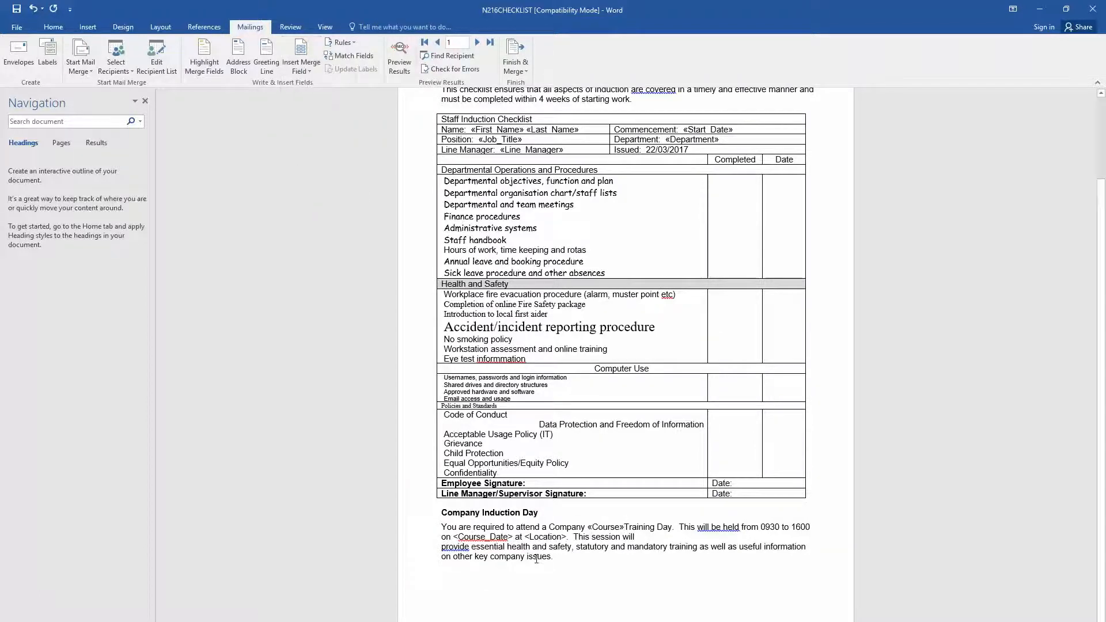
left_click_drag(511, 537, 453, 537)
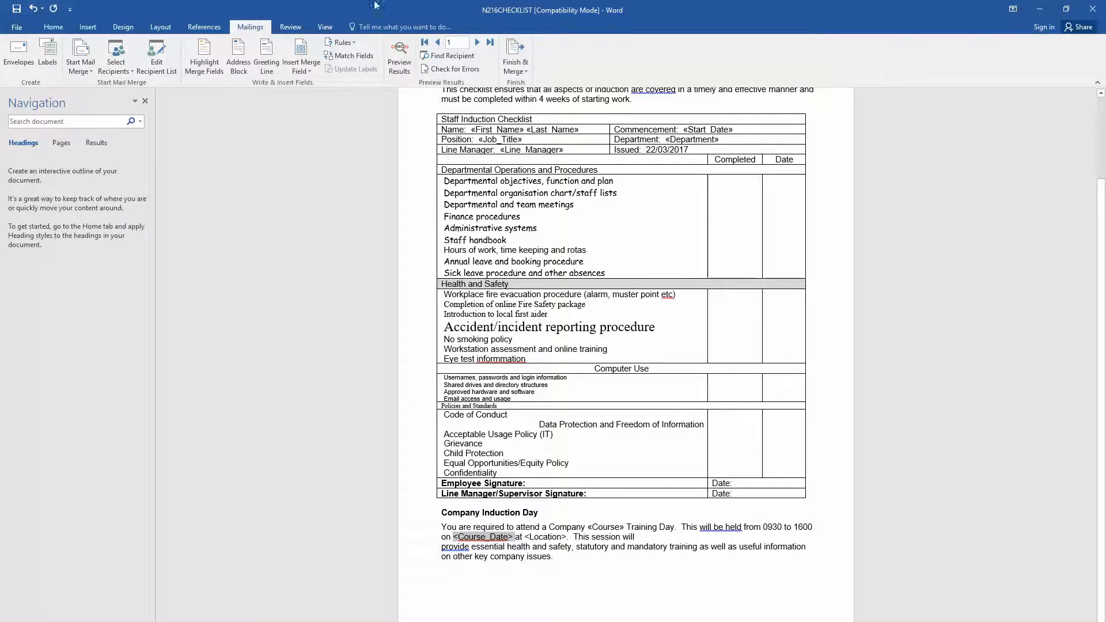
left_click(301, 64)
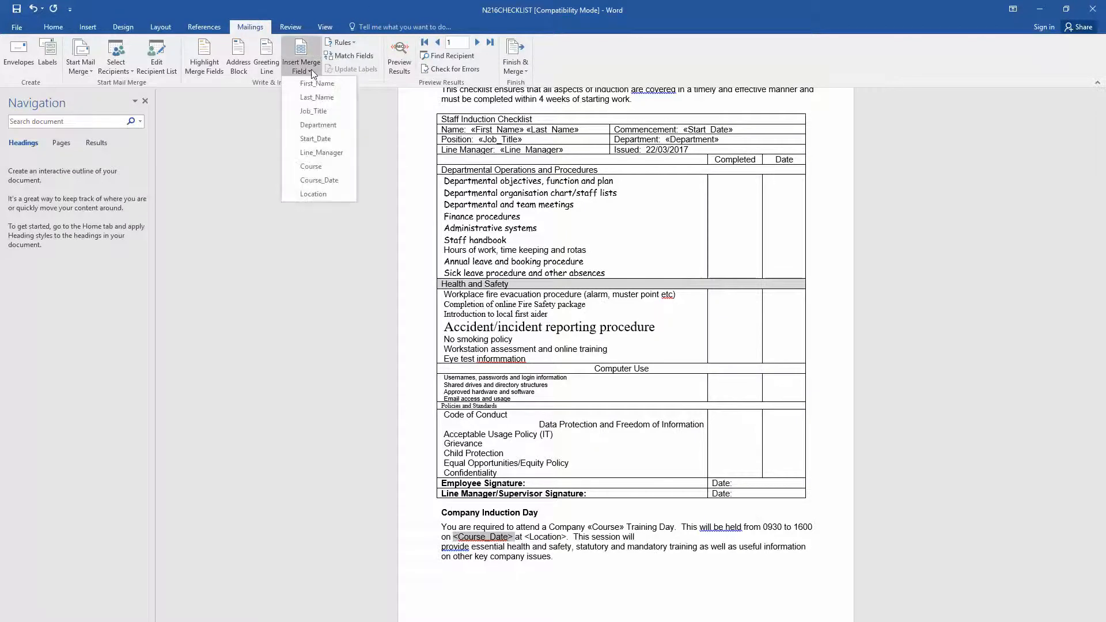
left_click(318, 180)
mouse_move(568, 534)
left_mouse_down()
mouse_move(525, 540)
mouse_move(562, 537)
left_mouse_up()
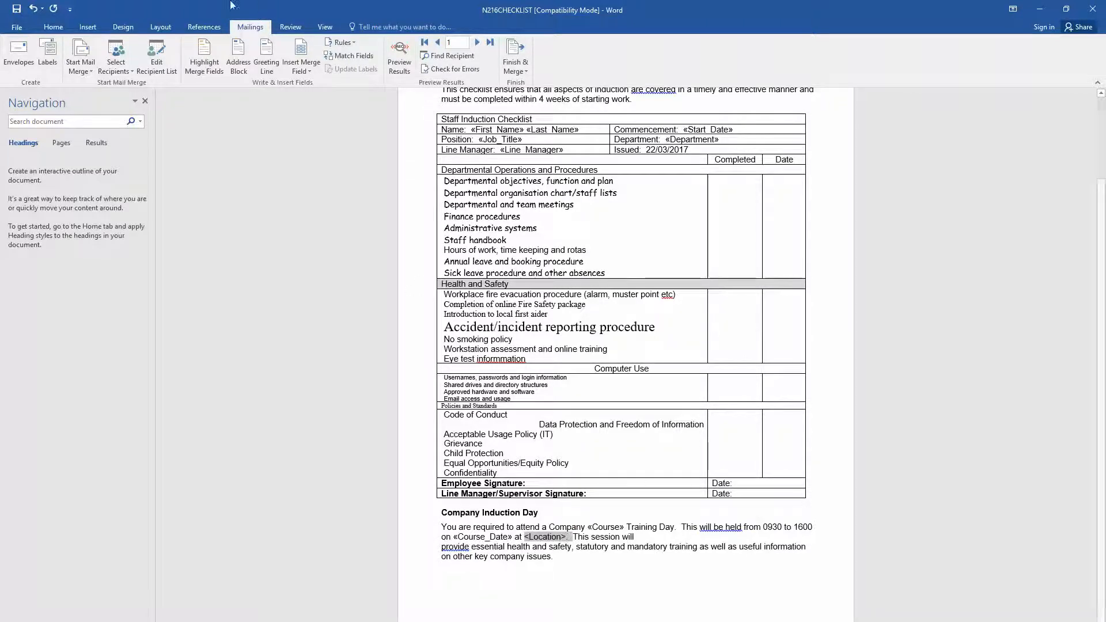
left_click(303, 70)
left_click(314, 194)
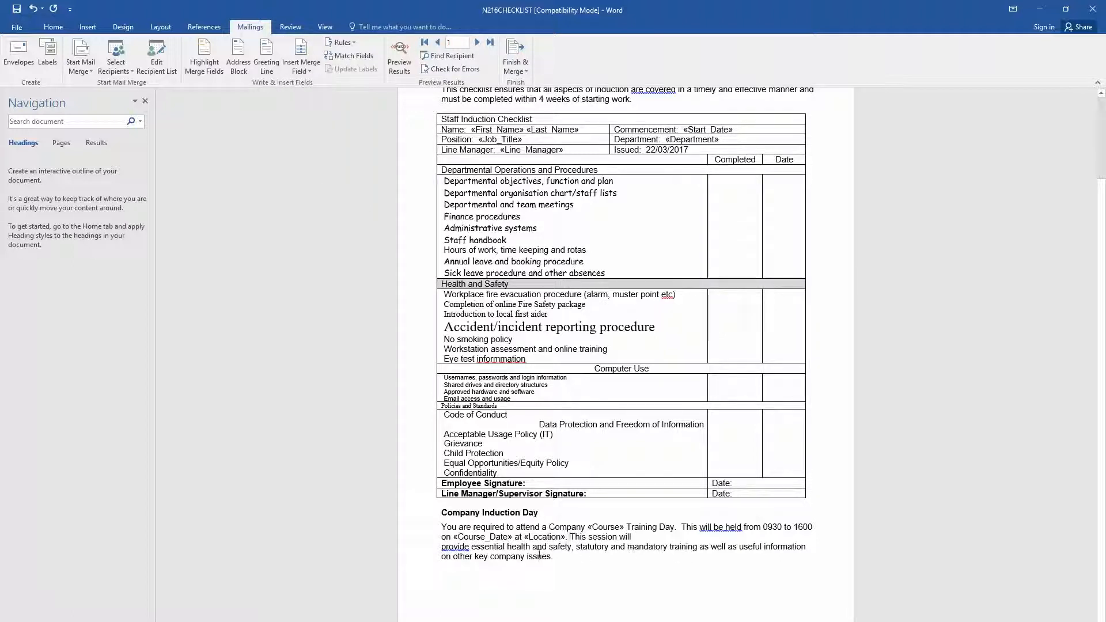
- Ignore the passive-voice warning on 'will be held' and remove the line break before 'provide'
right_click(723, 525)
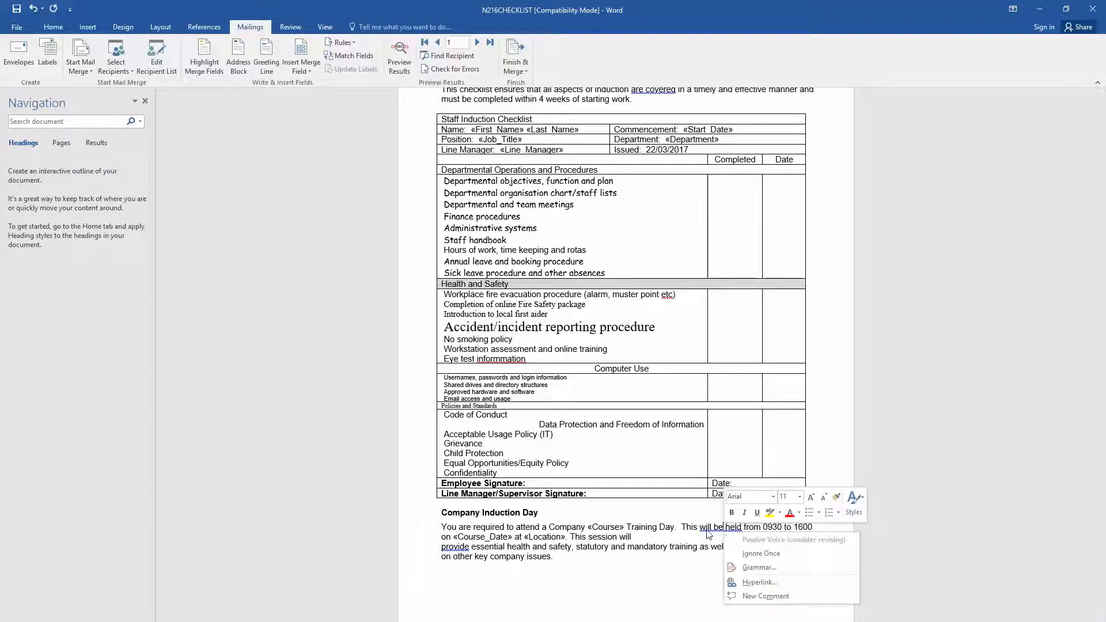
left_click(757, 554)
right_click(444, 549)
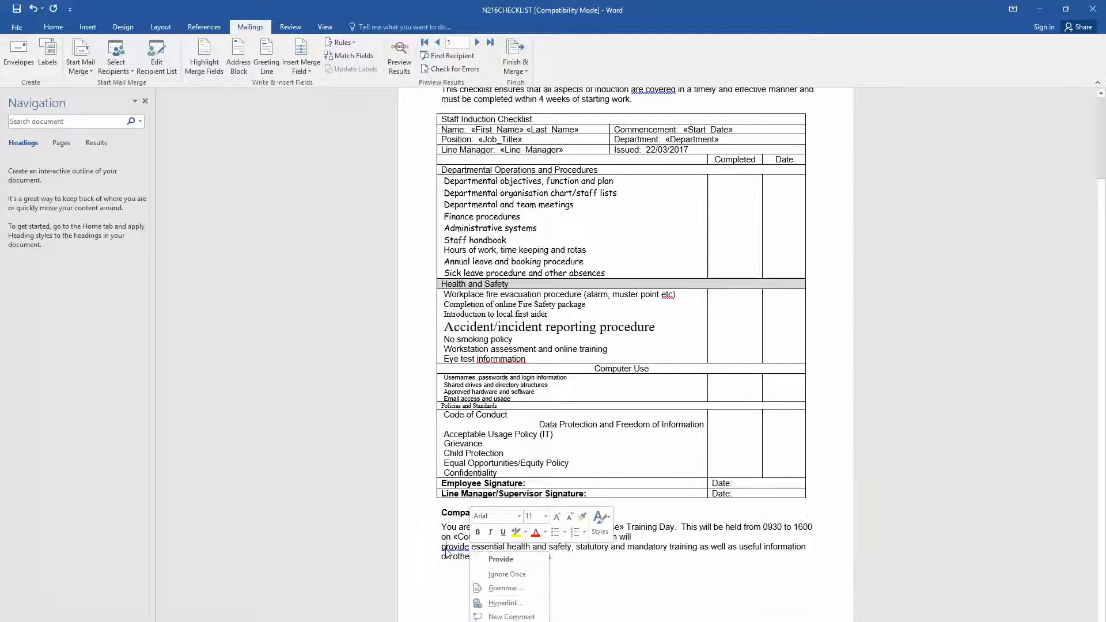
key("Escape")
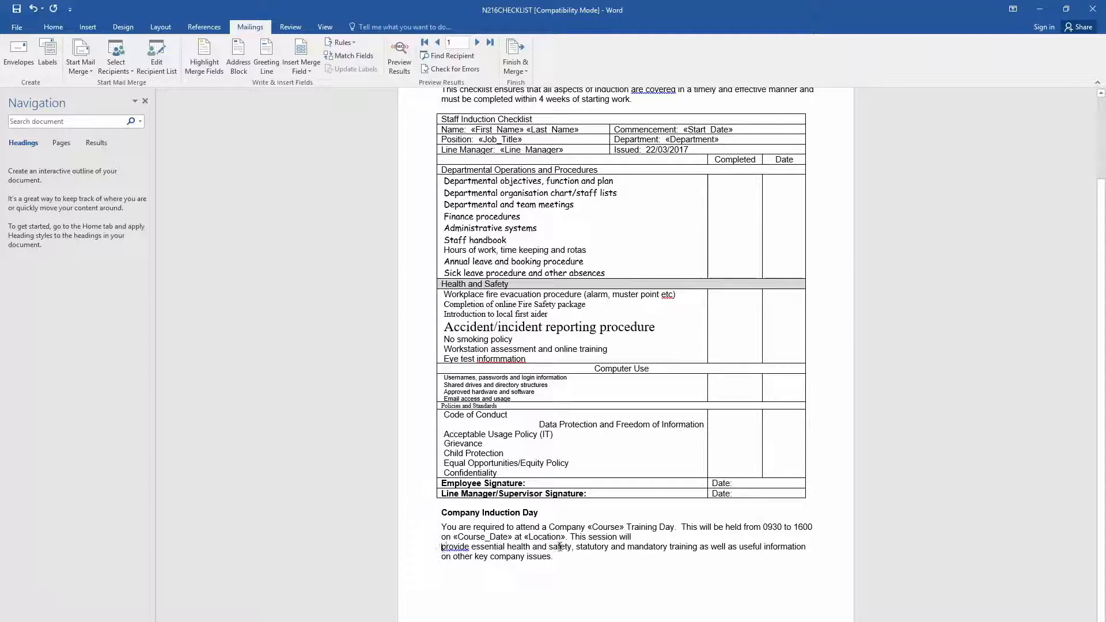
key("BackSpace")
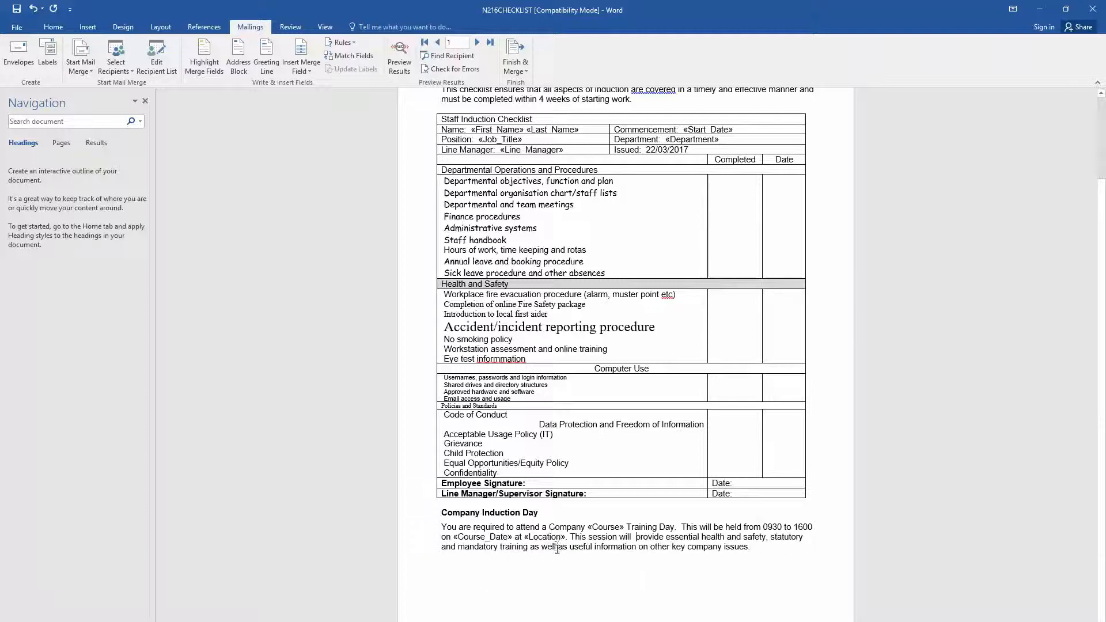
scroll(558, 542, "up", 3)
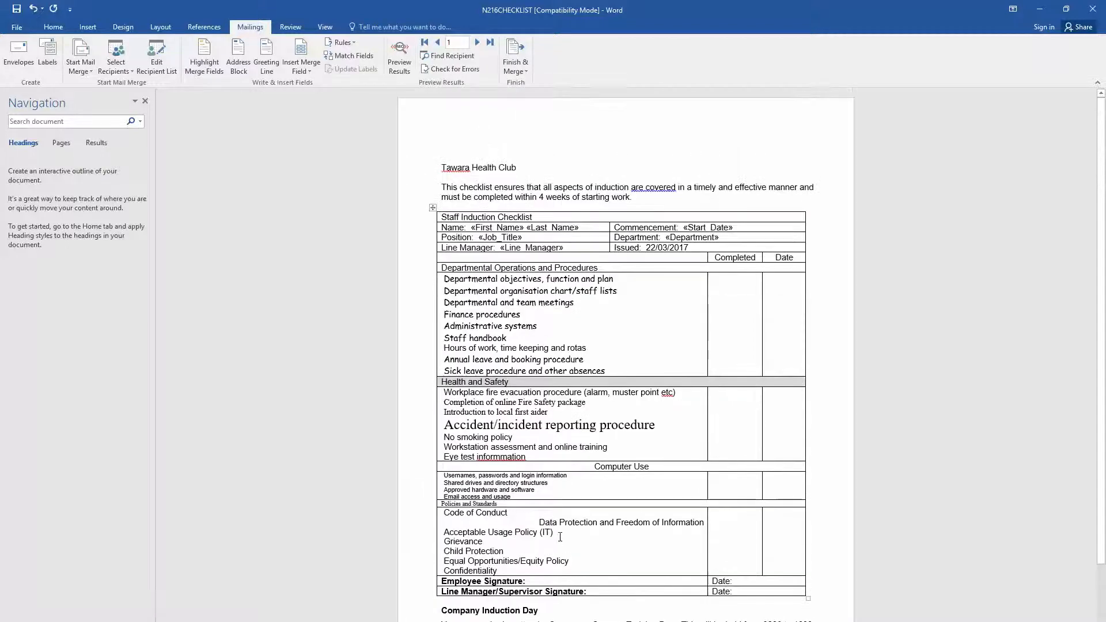
scroll(559, 536, "down", 1)
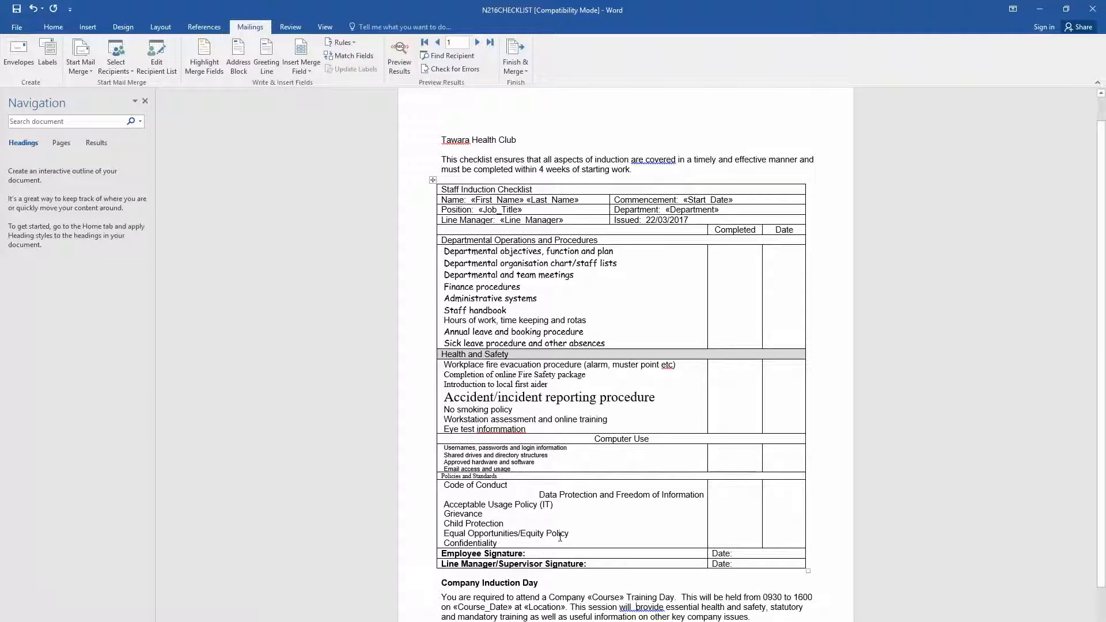
- Preview the merged results and delete the extra space before 'provide'
left_click(399, 56)
scroll(640, 330, "down", 1)
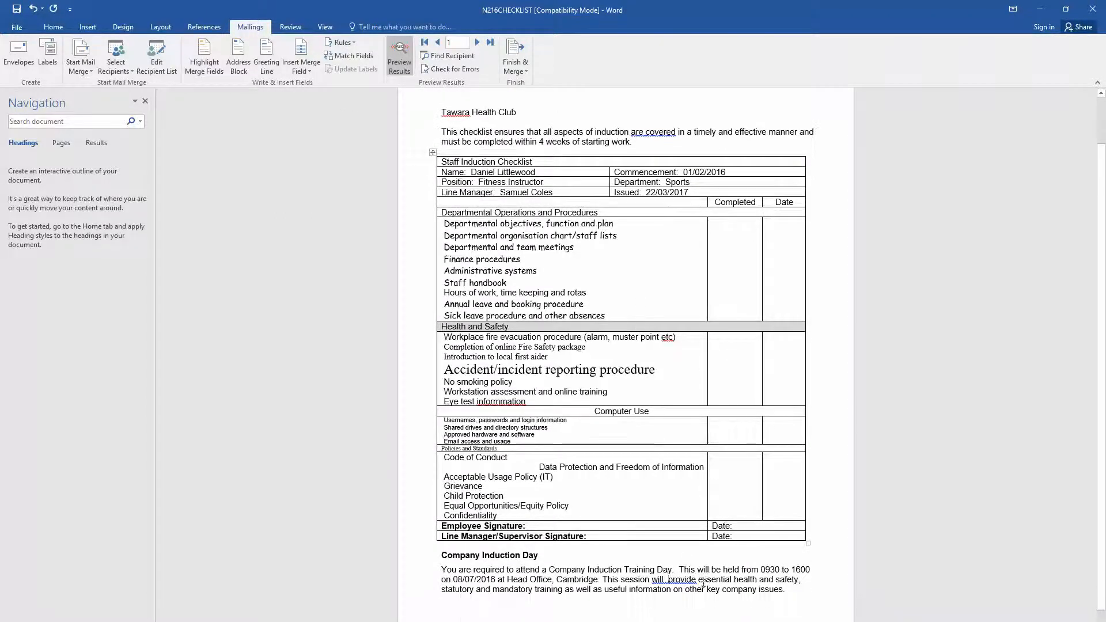
right_click(666, 577)
left_click(665, 577)
key("Delete")
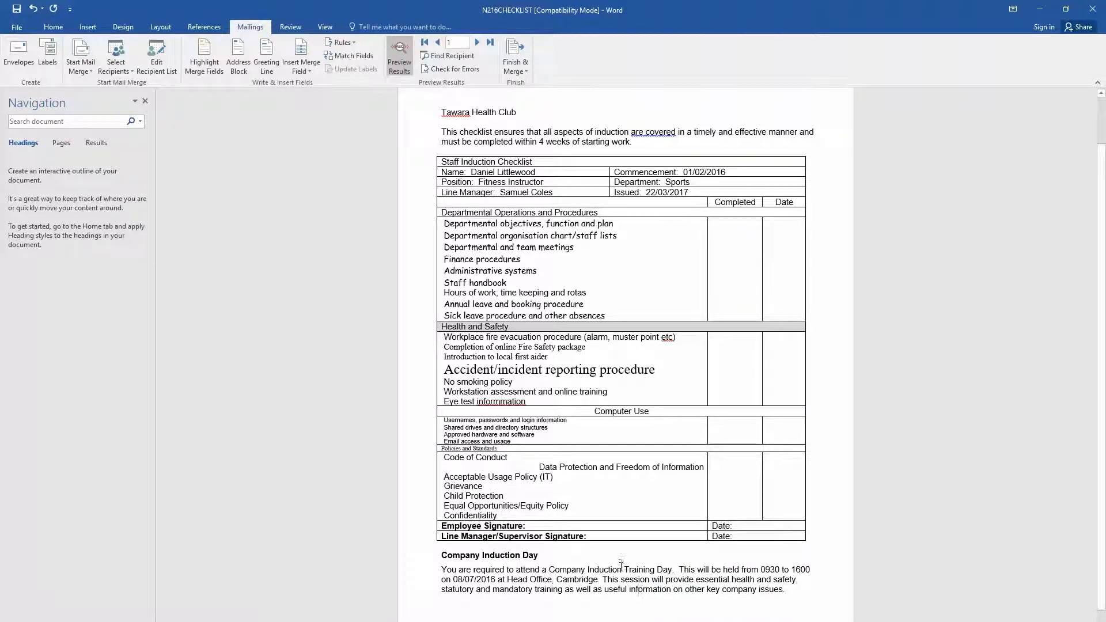
- Leave the 'are covered' grammar flag unchanged and switch to the exam PDF
right_click(641, 129)
key("Escape")
left_click(611, 143)
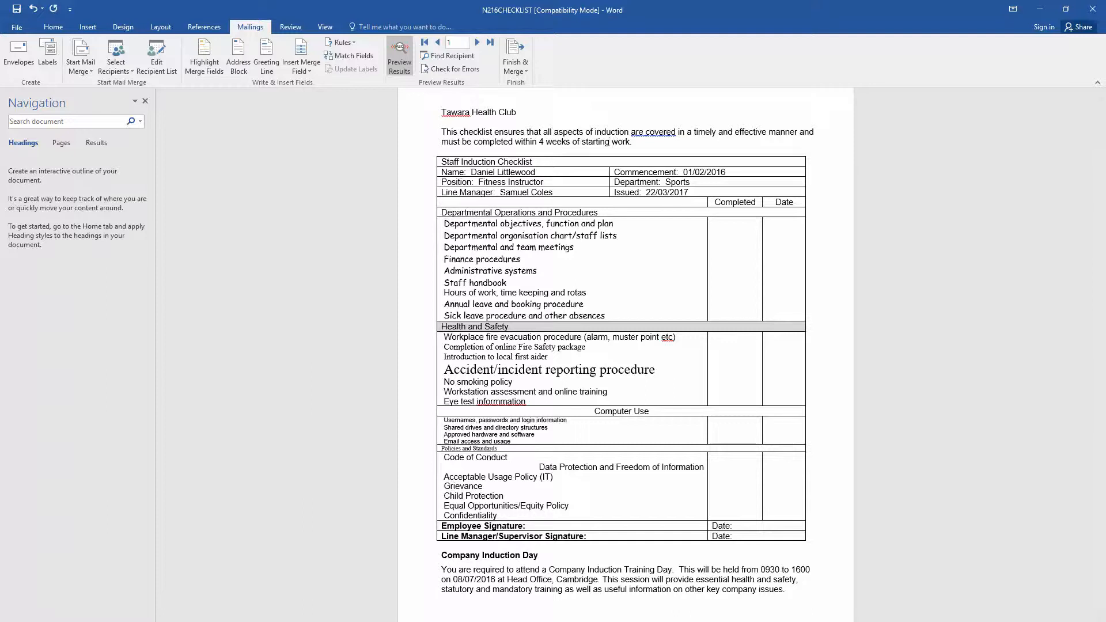
key("alt+Tab")
left_click(475, 364)
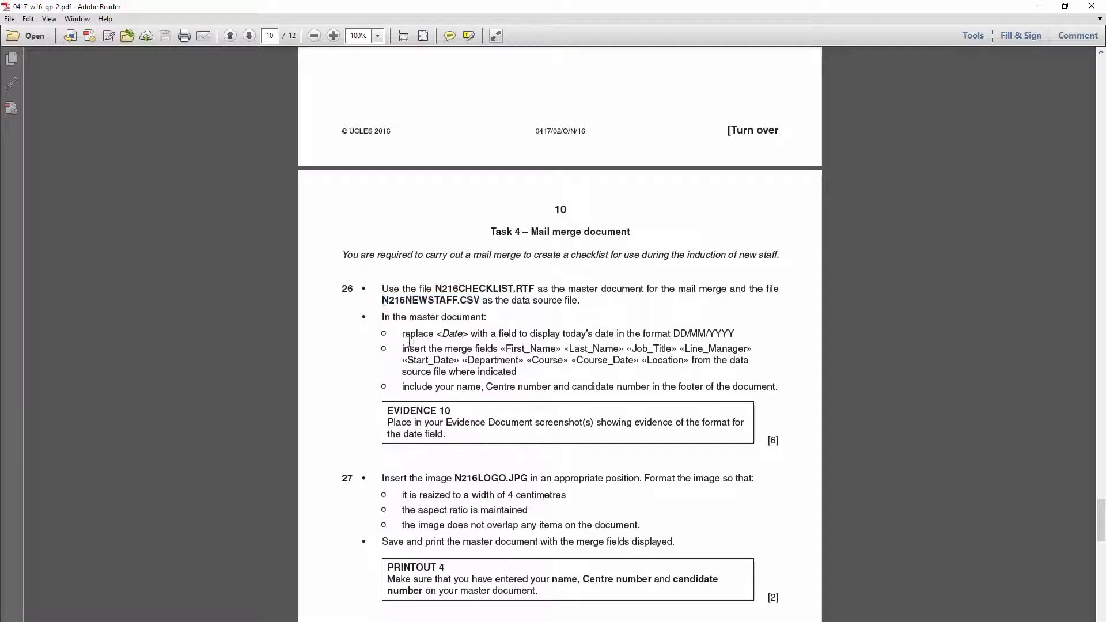
- Highlight the merge-field and footer requirement lines in Task 4, then return to Word
left_click_drag(406, 331, 593, 365)
left_click_drag(402, 387, 744, 393)
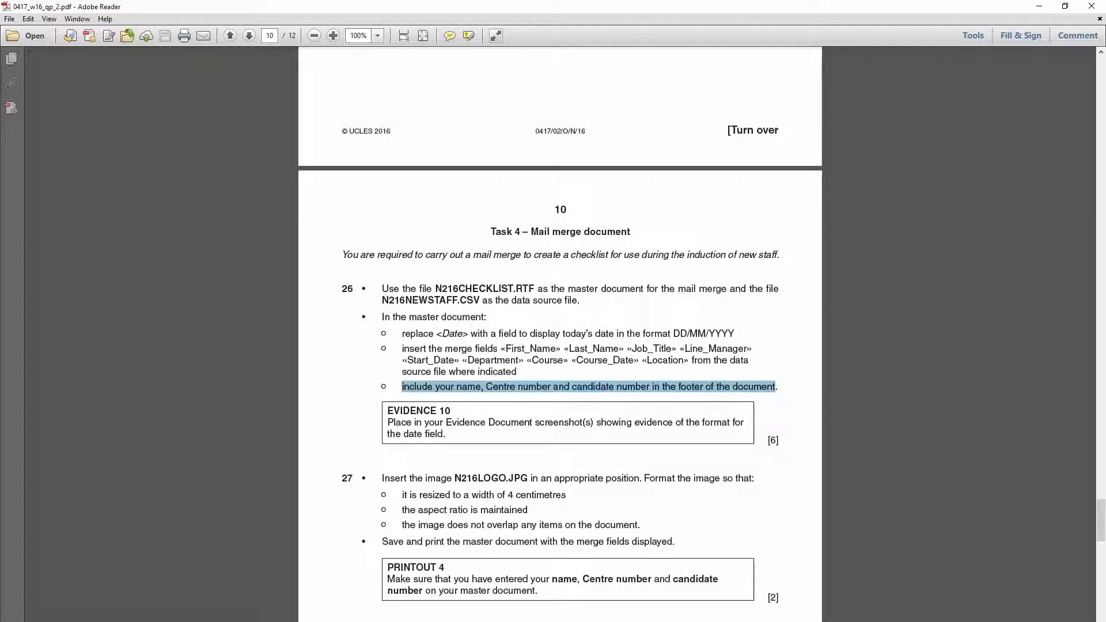
key("alt+Tab")
scroll(563, 373, "down", 2)
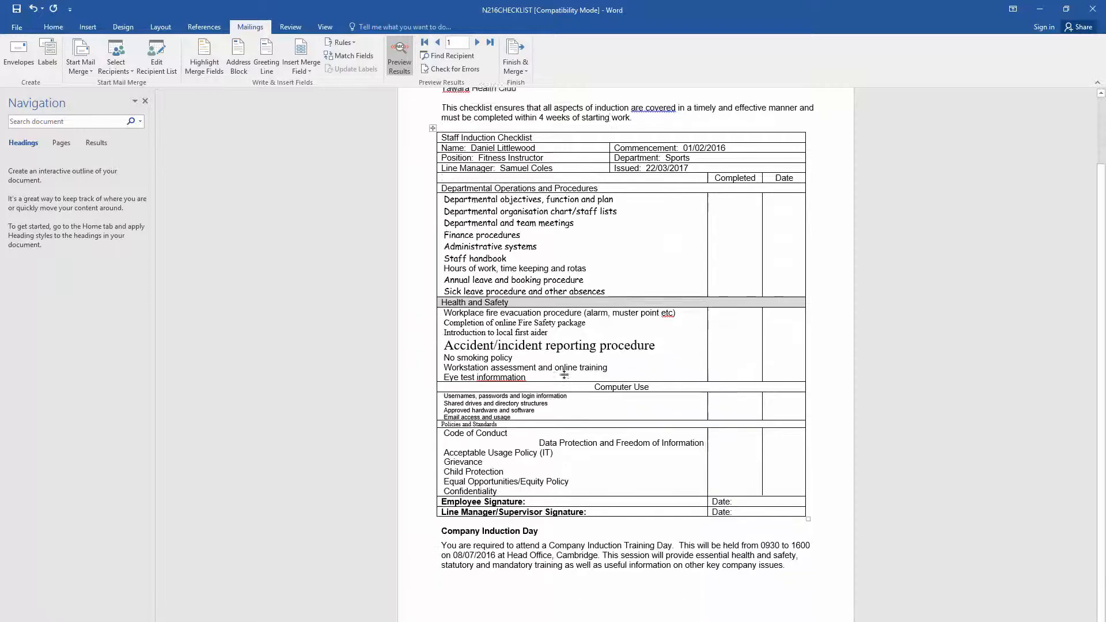
- Add a Blank footer containing the candidate's name, centre number and candidate number
left_click(88, 27)
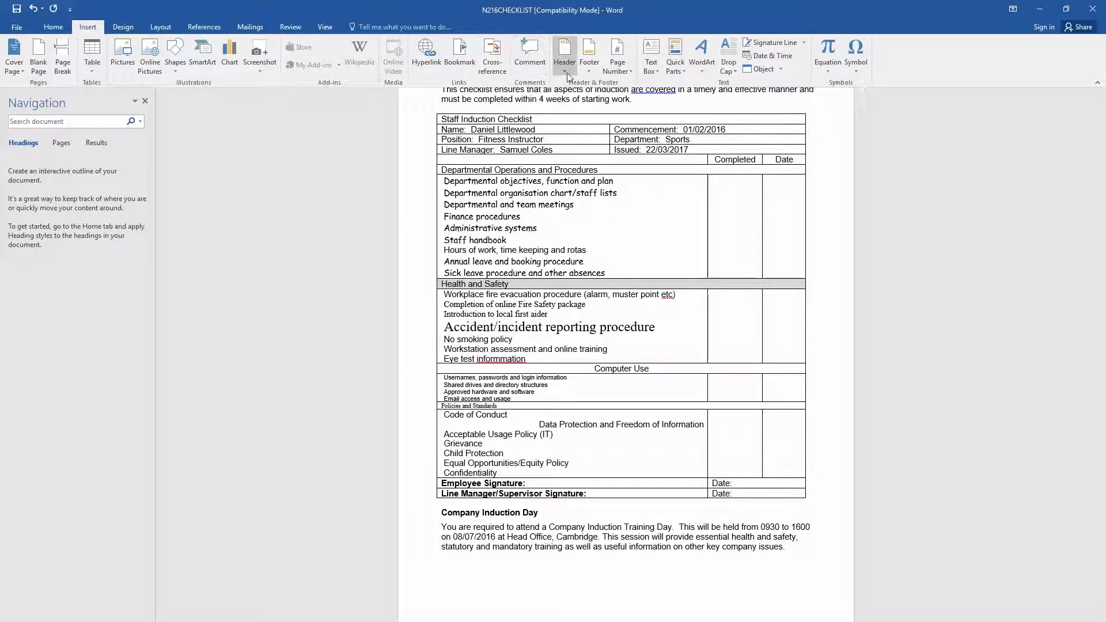
left_click(595, 72)
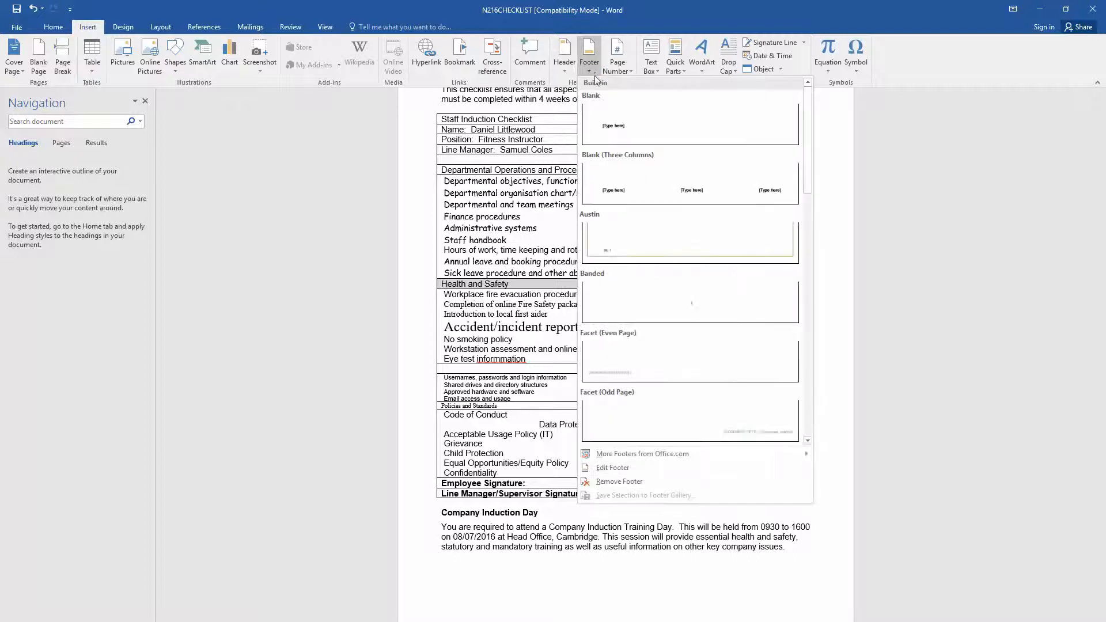
left_click(638, 130)
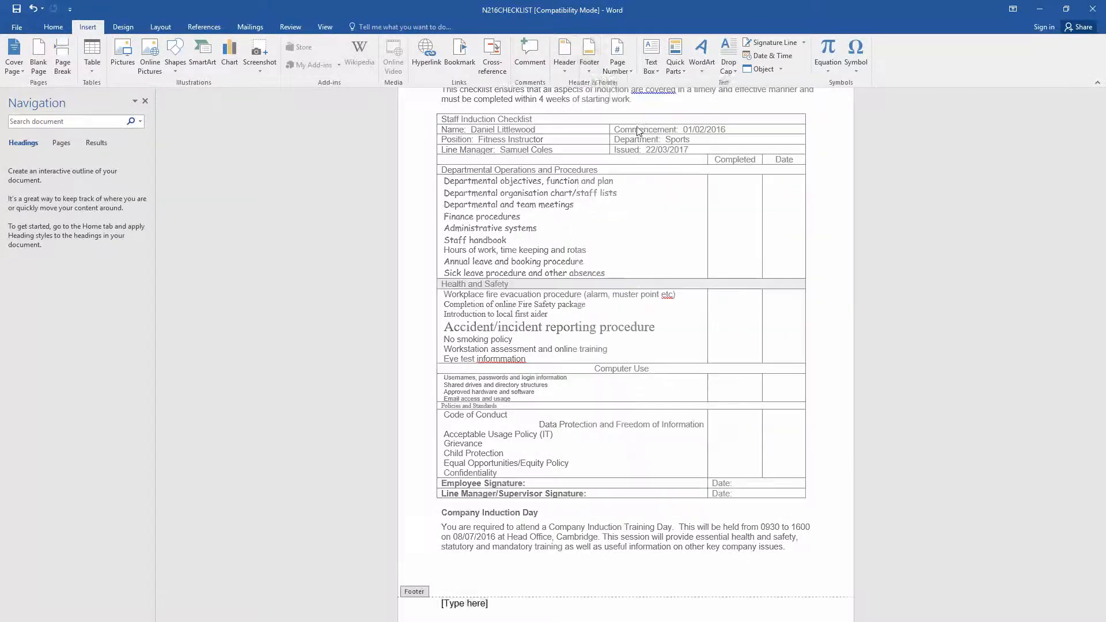
key("BackSpace")
key("BackSpace")
key("BackSpace")
key("BackSpace")
key("BackSpace")
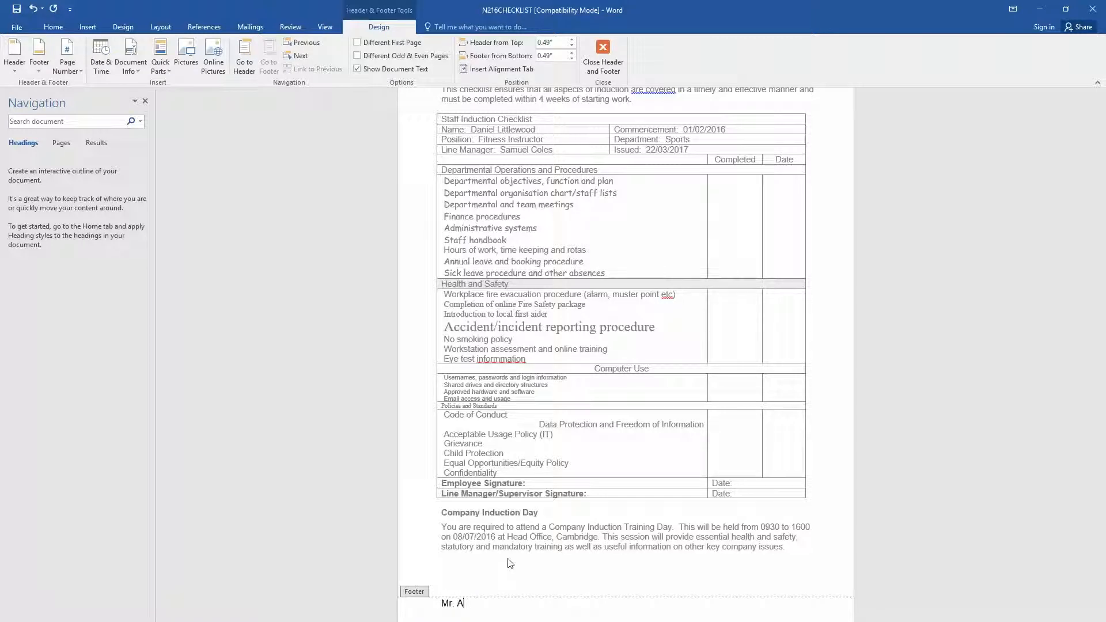
key("BackSpace")
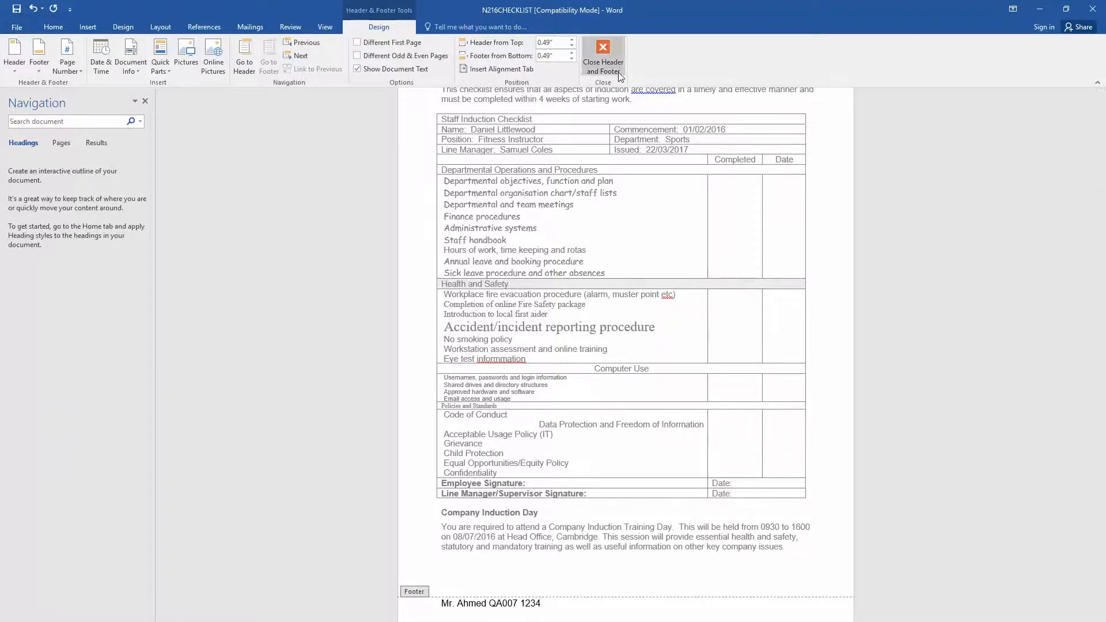
left_click(603, 56)
- Switch to the exam paper in Adobe Reader and clear its text highlight
mouse_move(734, 621)
left_click(699, 607)
left_click(495, 469)
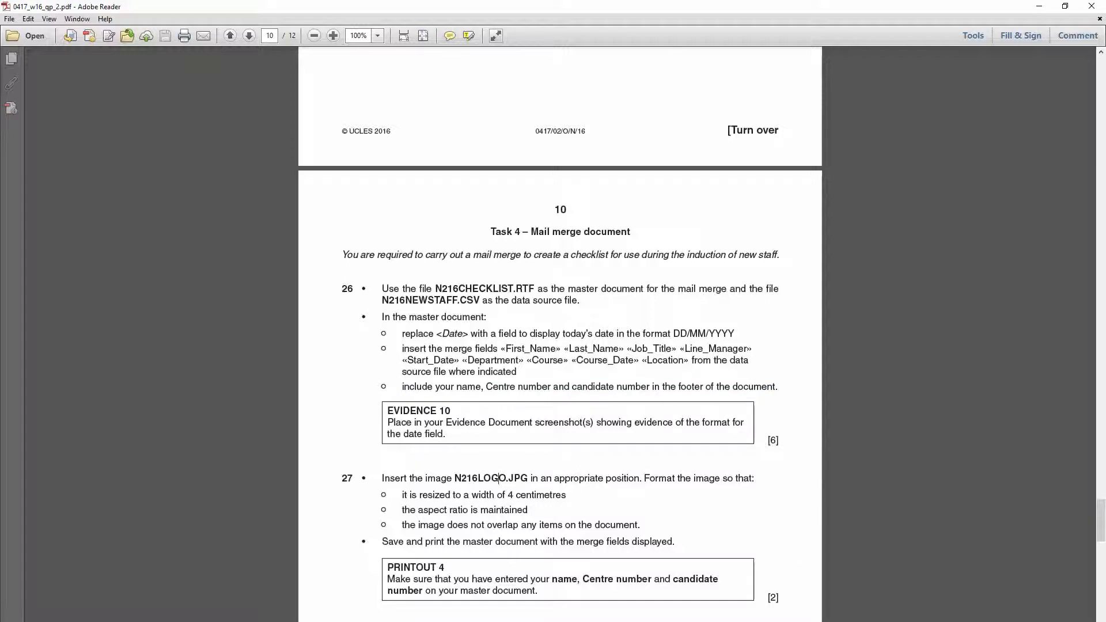
- Reveal the checklist's MERGEFIELD codes with Alt+F9 and select the DATE \@ "dd/MM/yyyy" field
key("alt+Tab")
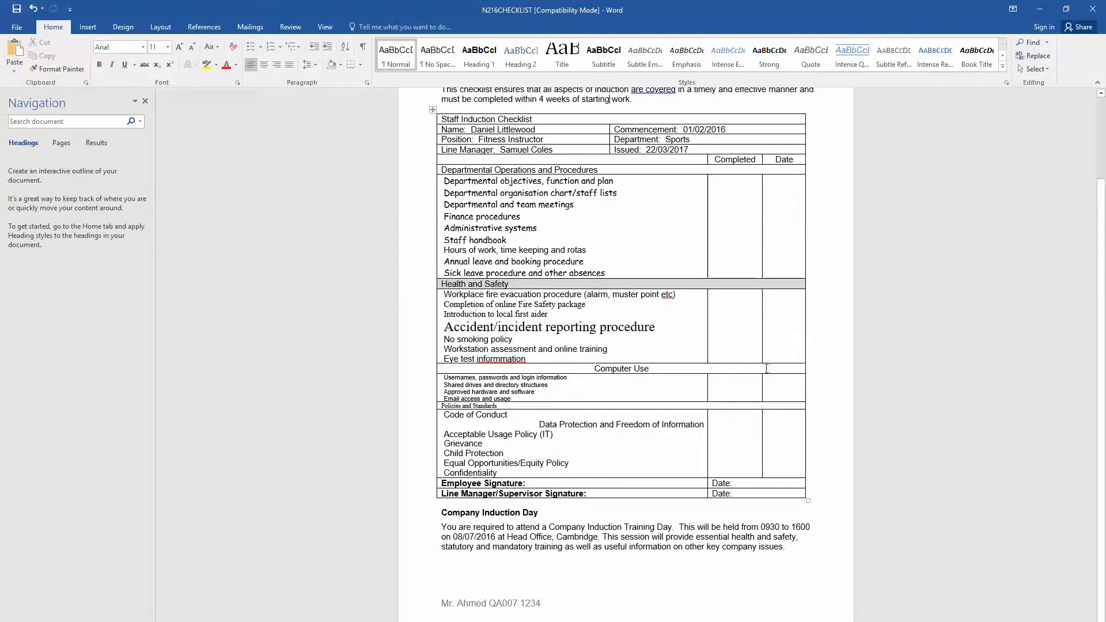
scroll(768, 355, "up", 3)
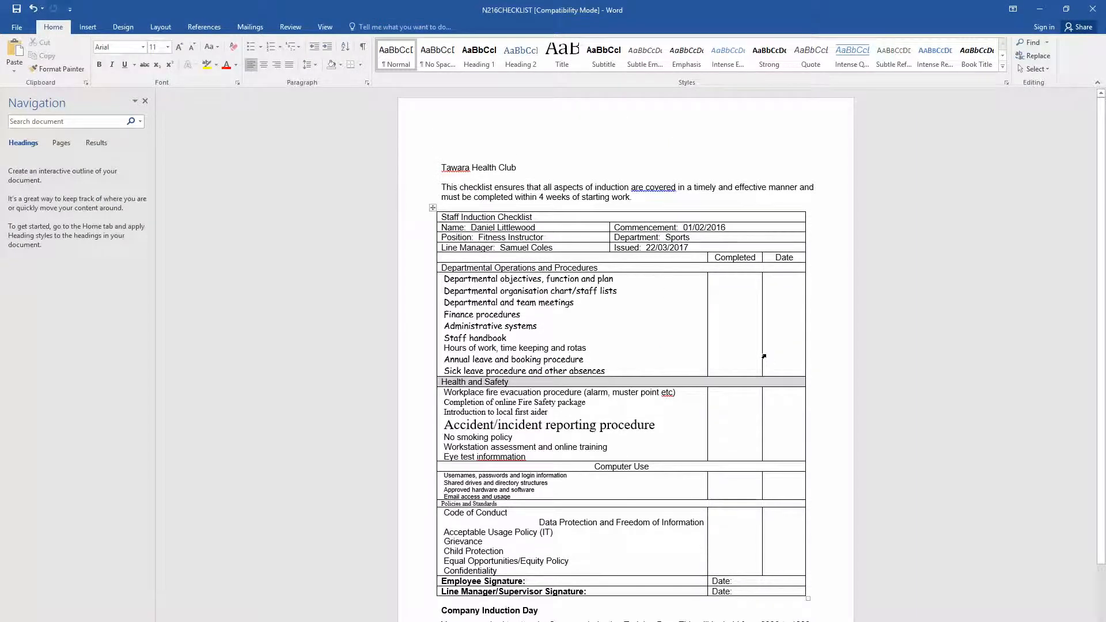
key("alt+F9")
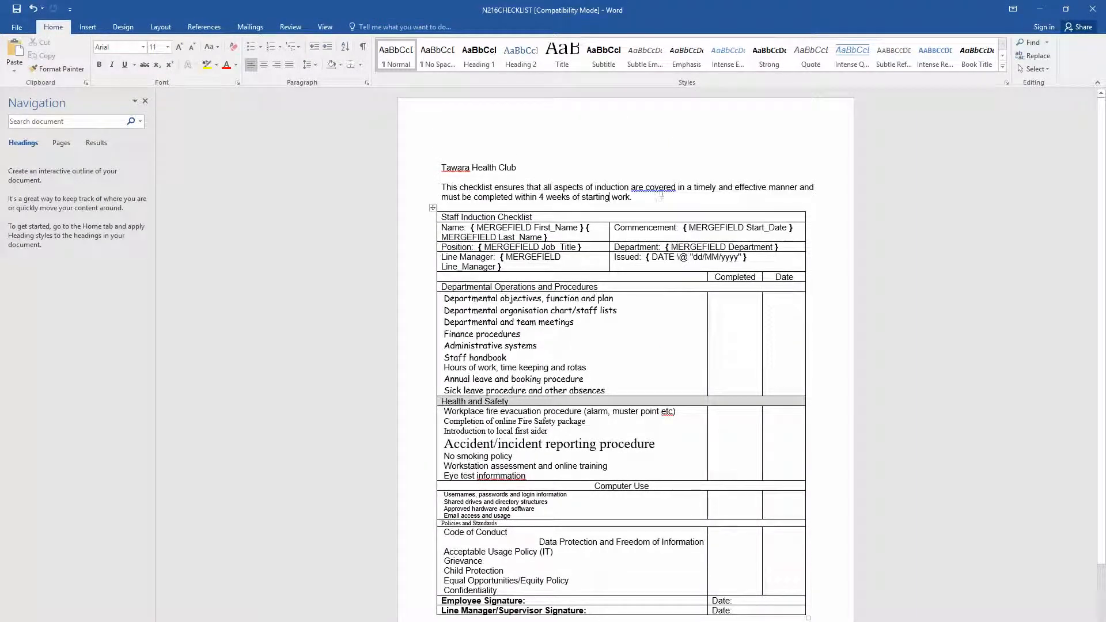
left_click_drag(758, 259, 614, 258)
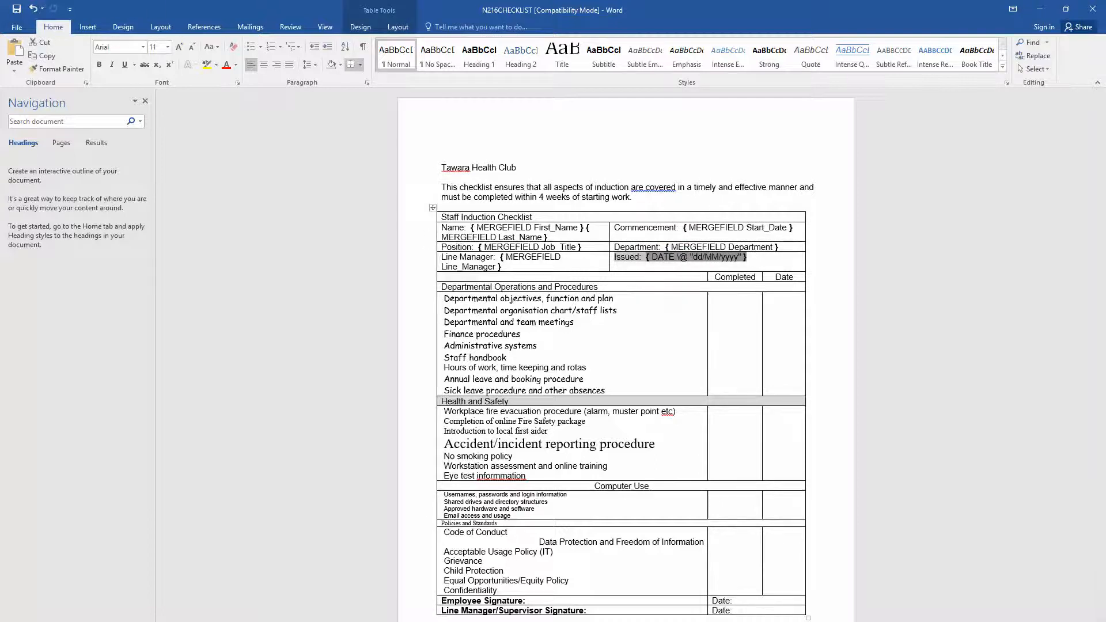
key("super")
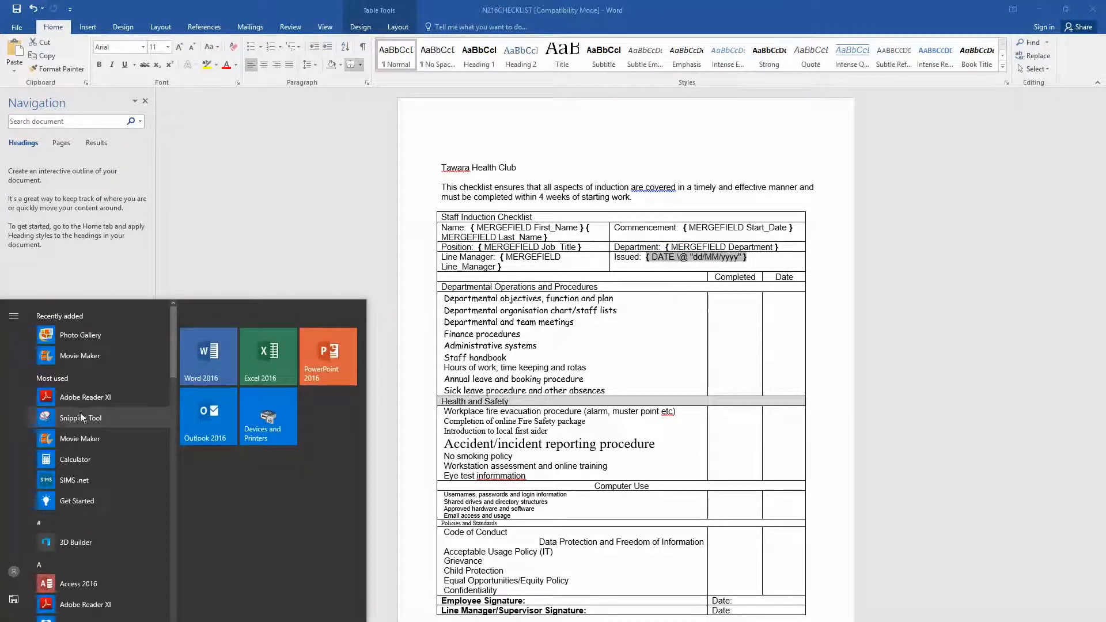
- Snip the table's field-code header rows, then discard the snip without saving
left_click(82, 413)
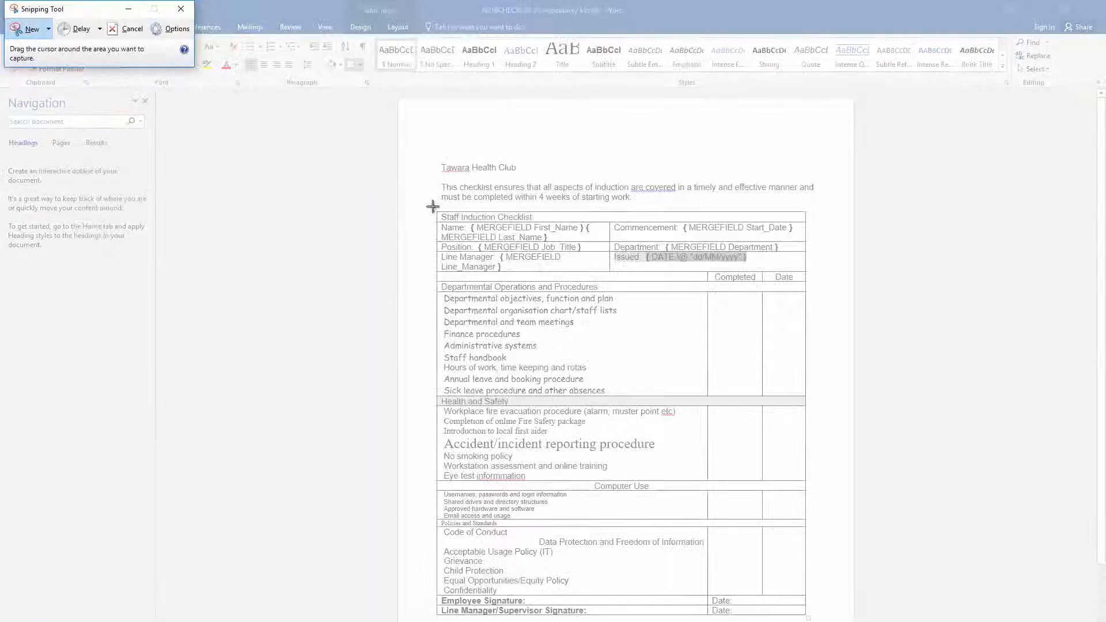
left_click_drag(433, 208, 807, 275)
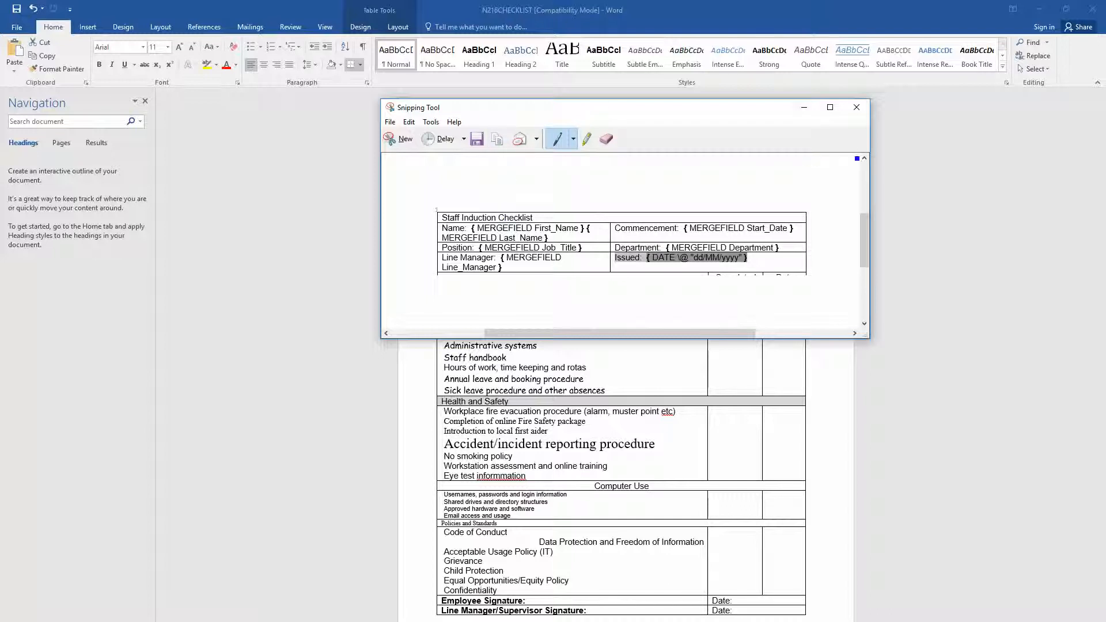
left_click(857, 107)
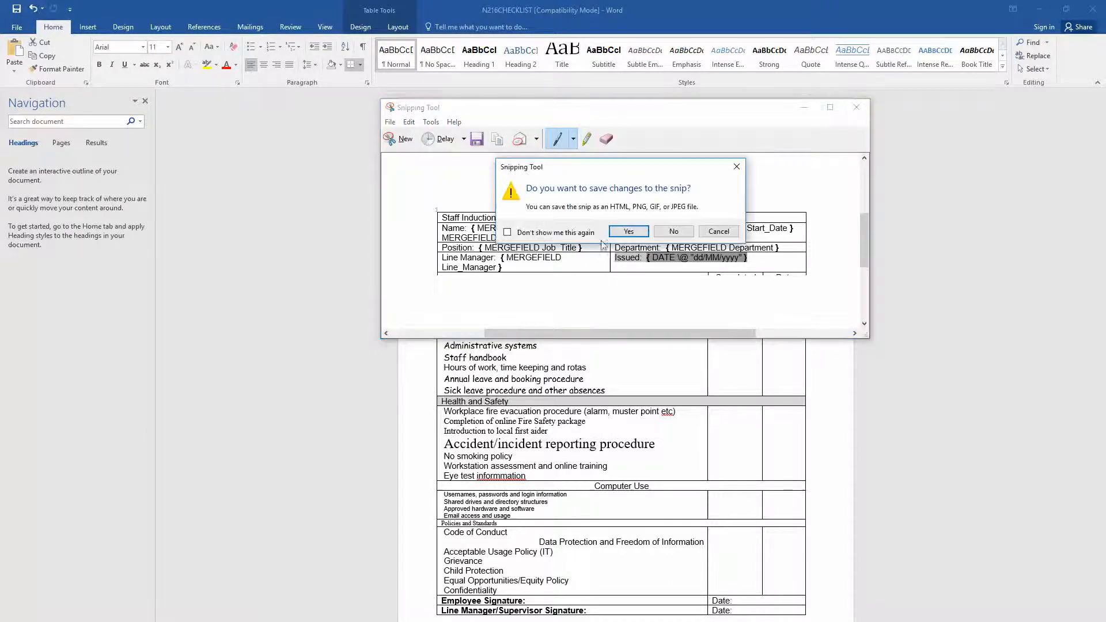
left_click(674, 231)
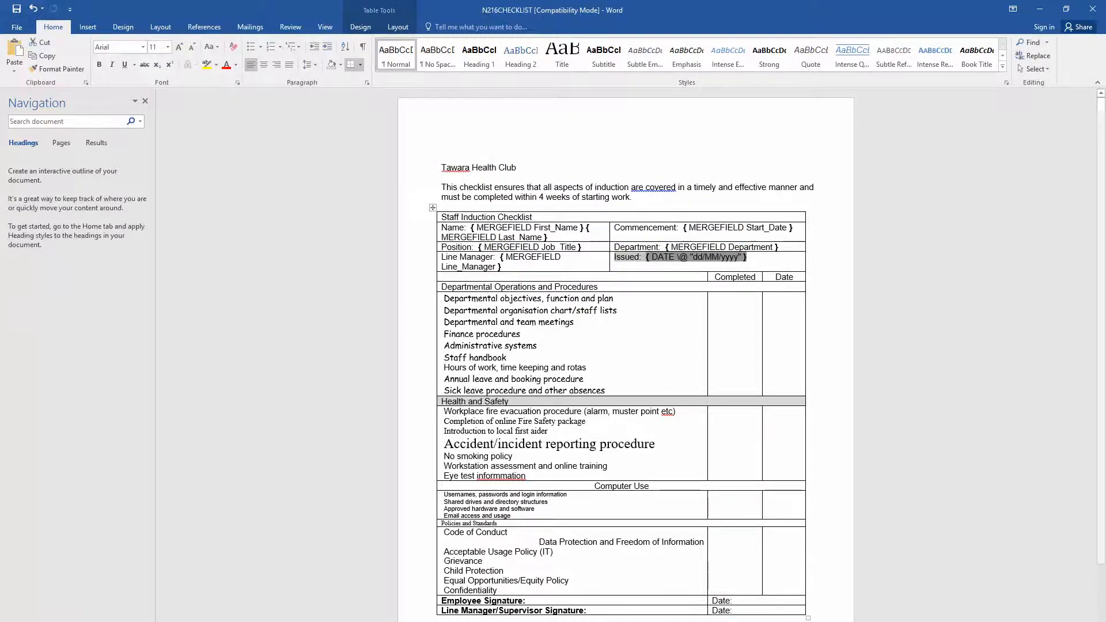
key("alt+Tab")
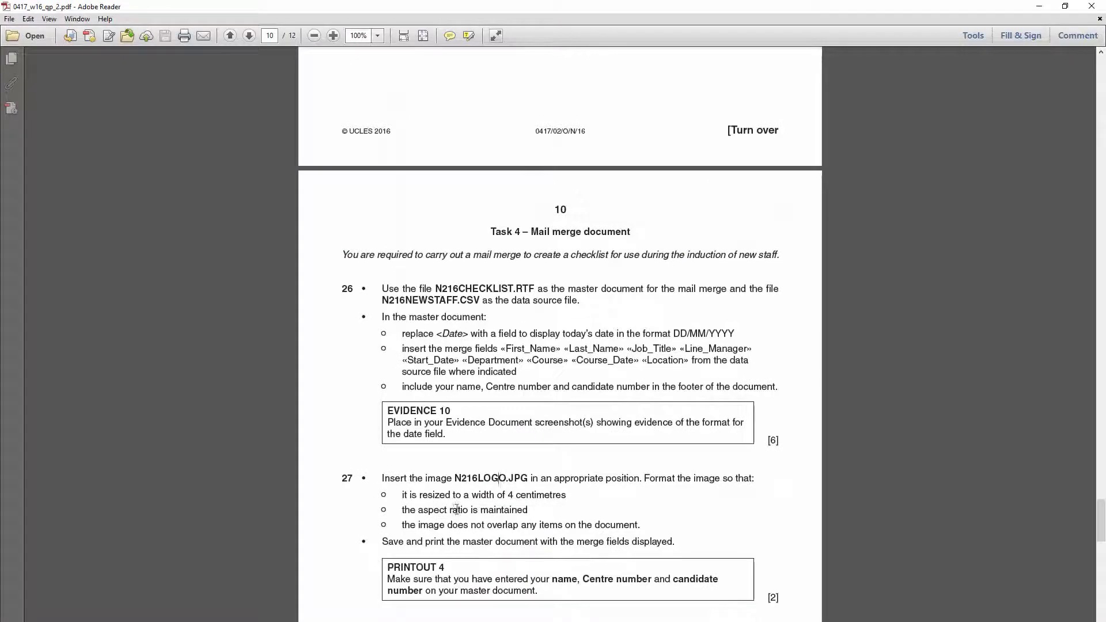
- Check the [6] mark beside EVIDENCE 10 and read task 27's logo requirements
left_click_drag(782, 439, 761, 440)
left_click(789, 442)
left_click_drag(788, 442, 769, 441)
left_click(457, 470)
scroll(457, 460, "down", 3)
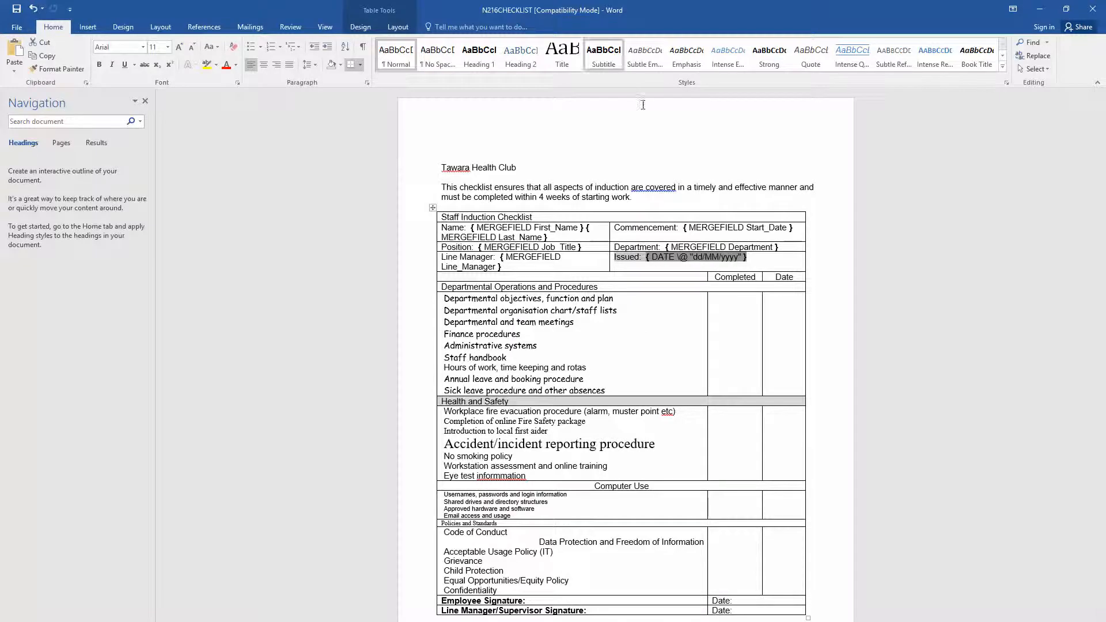
- Insert the N216LOGO picture above the Tawara Health Club heading and open its Size and Position settings
left_click(87, 27)
left_click(130, 72)
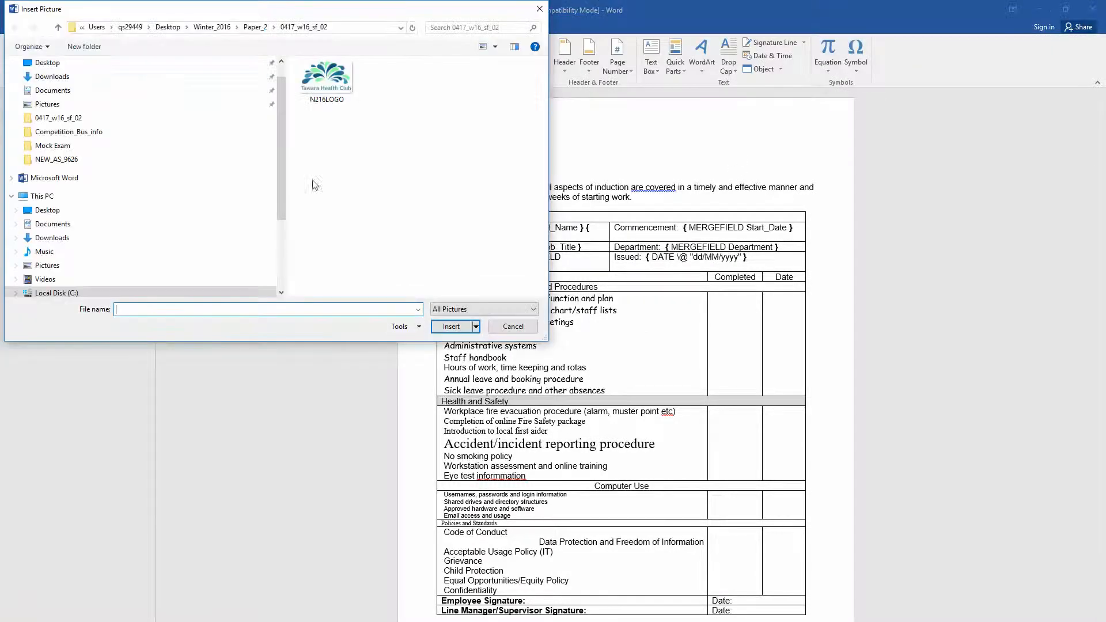
left_click(328, 83)
left_click(452, 326)
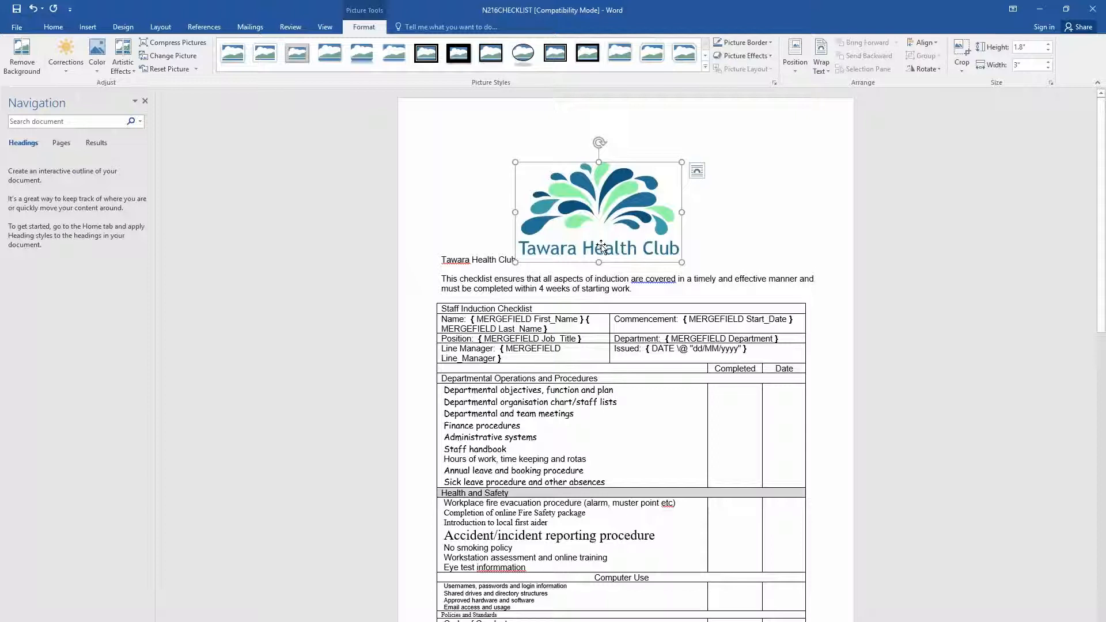
right_click(608, 212)
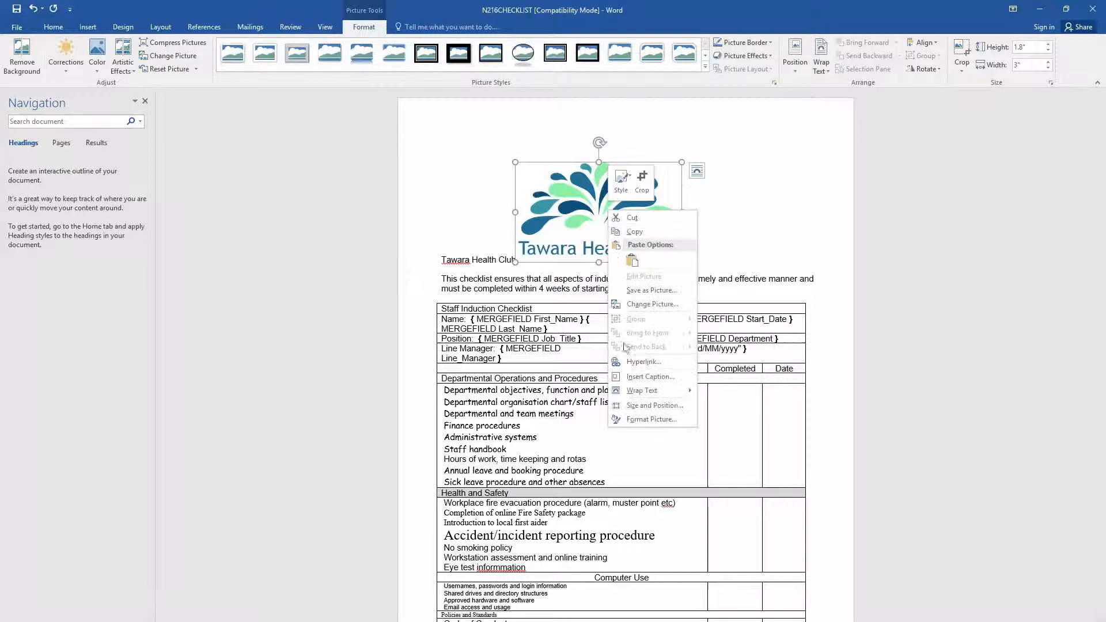
left_click(634, 408)
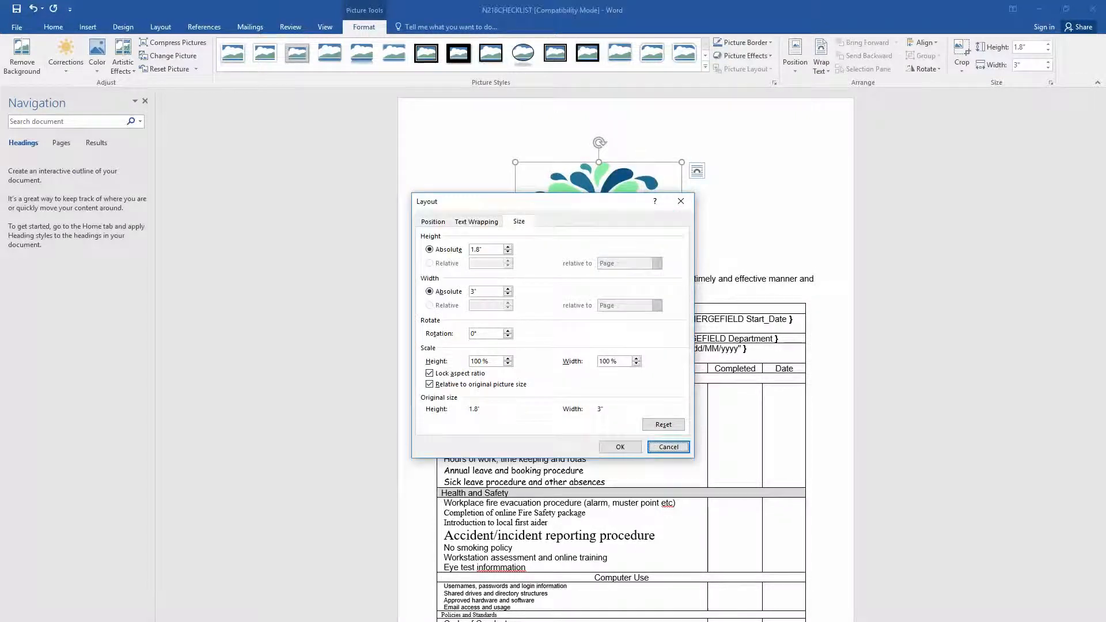
- Check task 27's required width, then change the logo's absolute width from 3" to 4 cm
key("alt+Tab")
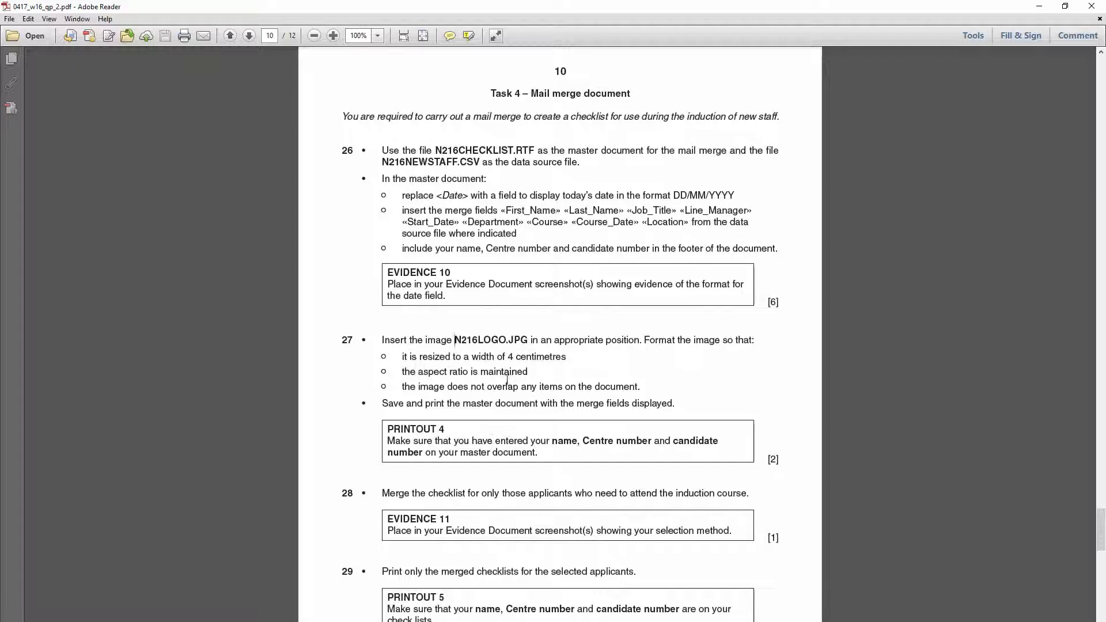
left_click_drag(471, 357, 494, 358)
key("alt+Tab")
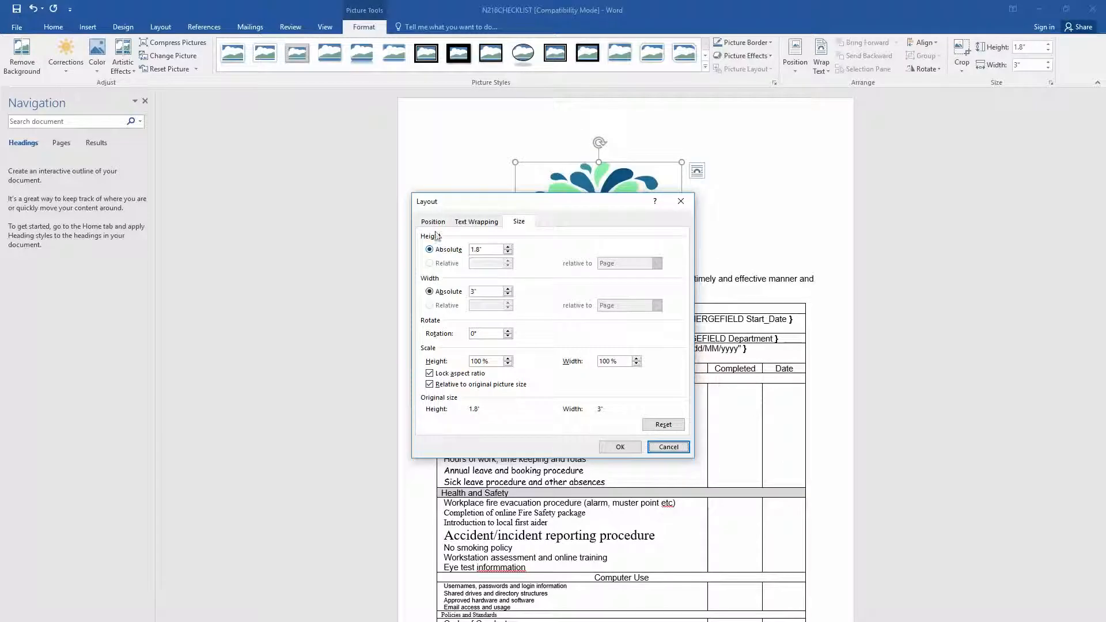
left_click(492, 292)
left_click_drag(492, 291, 453, 289)
type("4 cm")
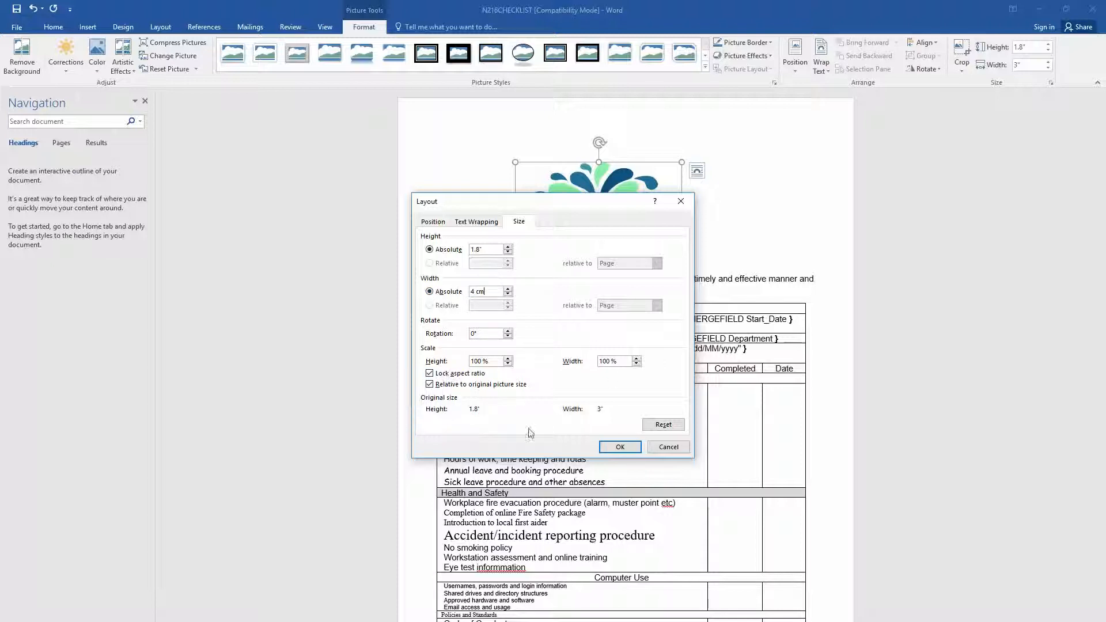
left_click(628, 448)
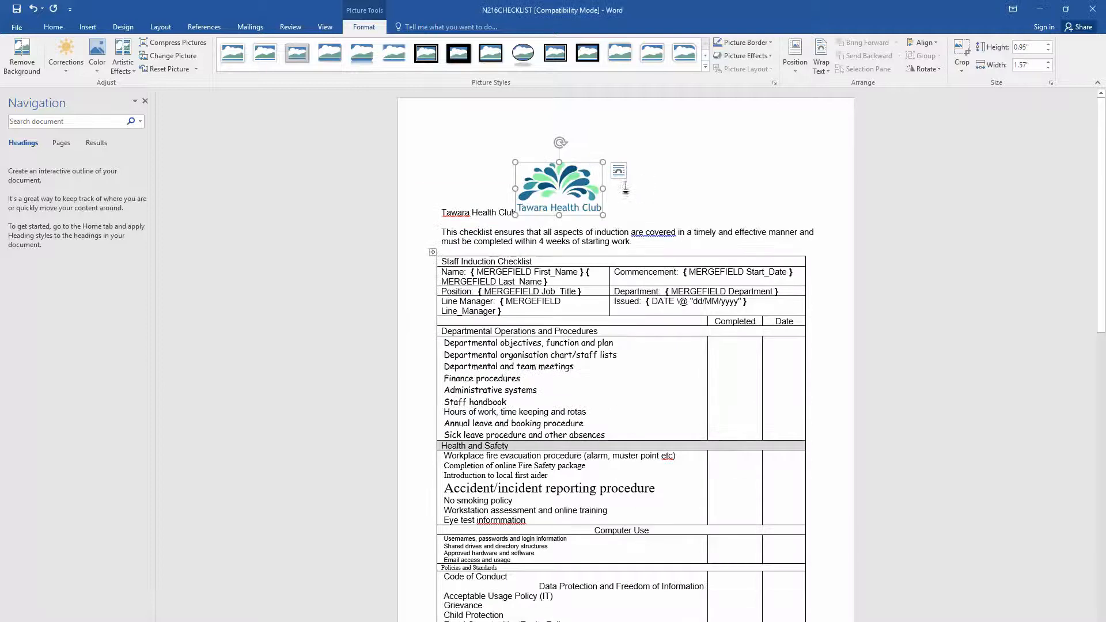
- Set the logo to float in front of text and move it to the page's top right
left_click(621, 172)
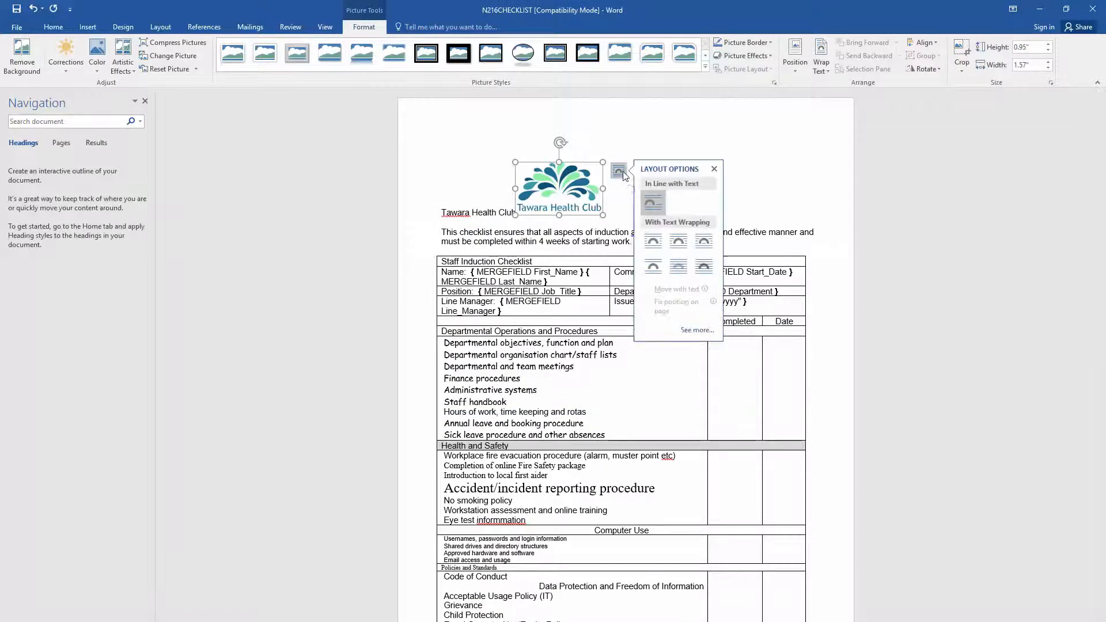
left_click(712, 270)
left_click_drag(582, 189, 776, 152)
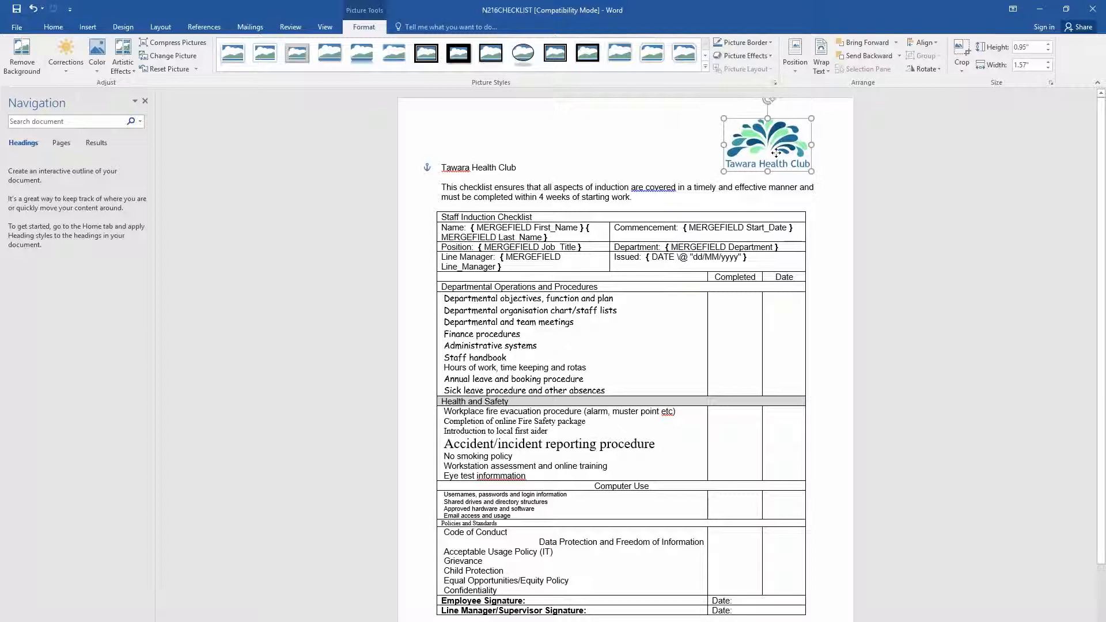
left_click(750, 197)
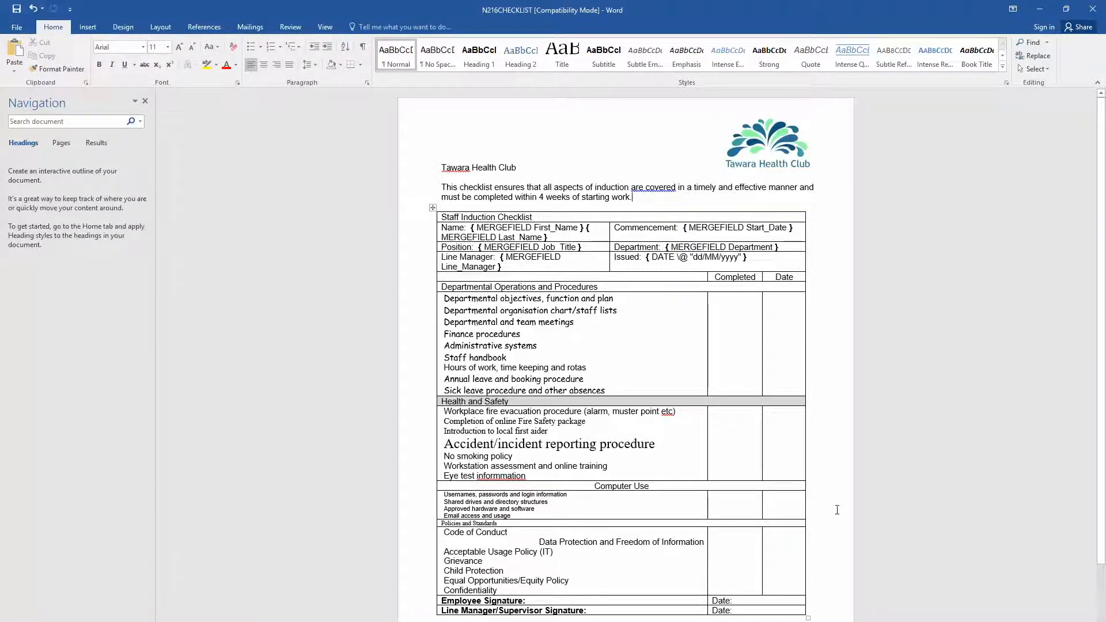
key("alt+Tab")
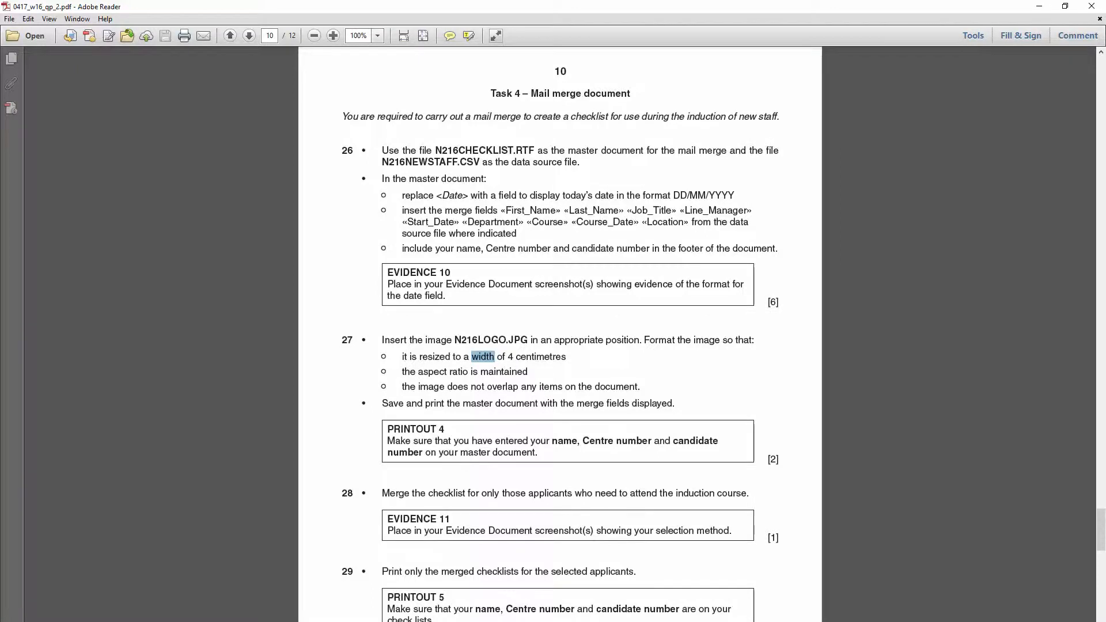
- Merge all checklist records to the printer, then cancel at the Print dialog
key("alt+Tab")
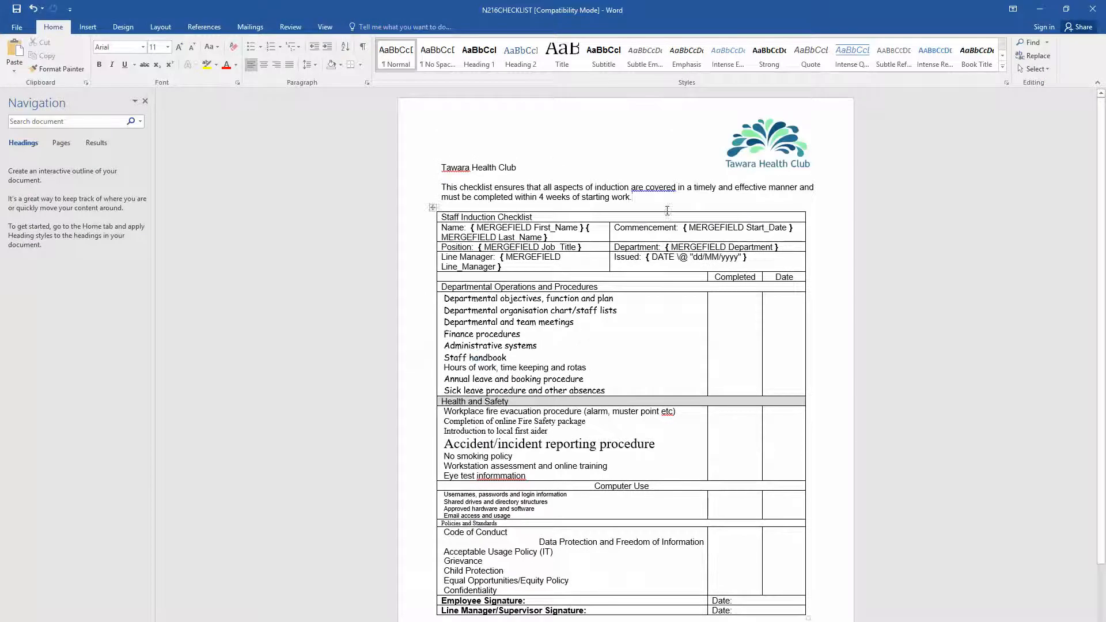
left_click(250, 27)
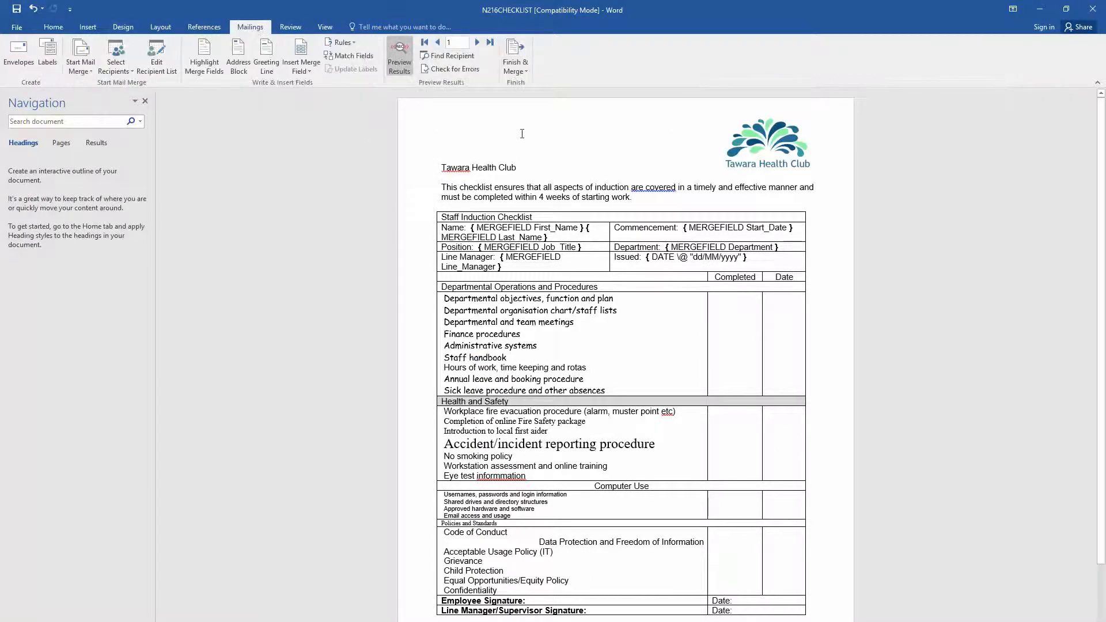
left_click(521, 68)
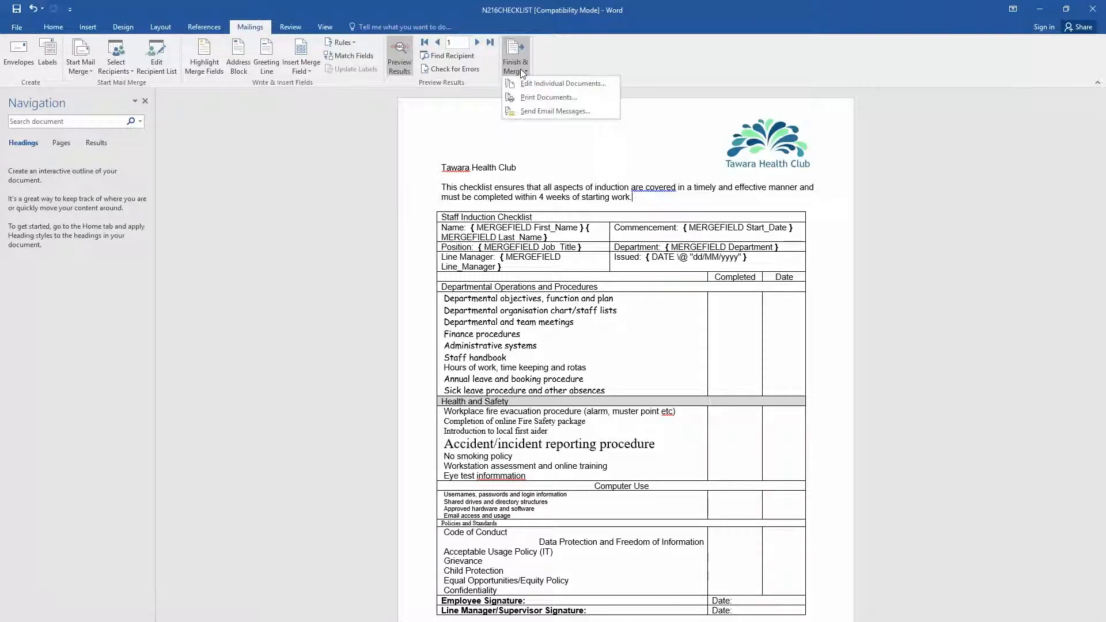
left_click(548, 98)
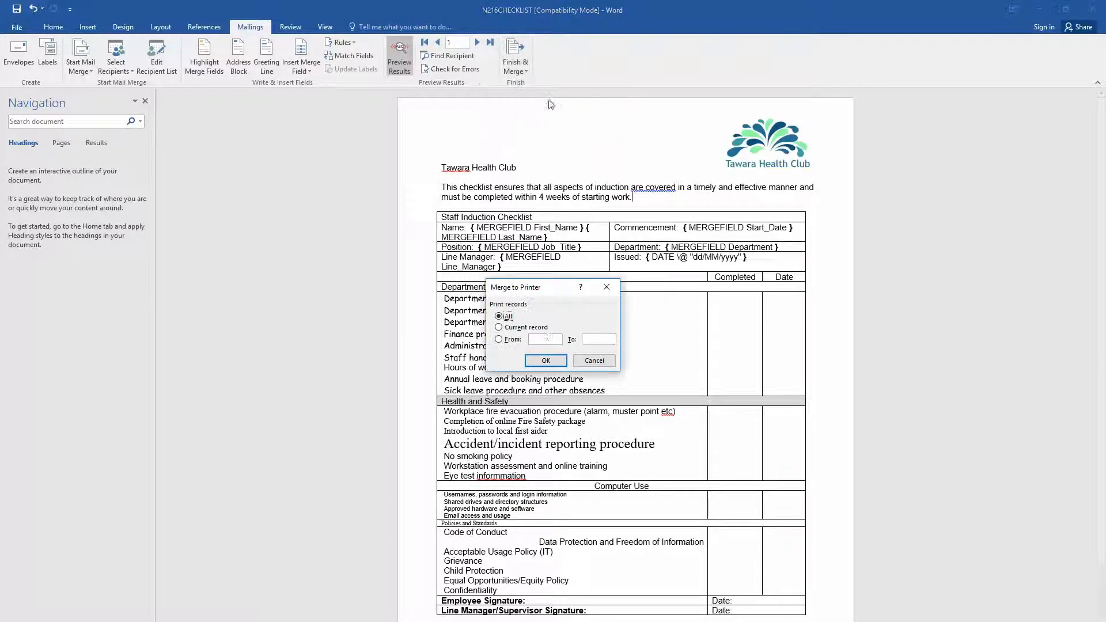
left_click(547, 362)
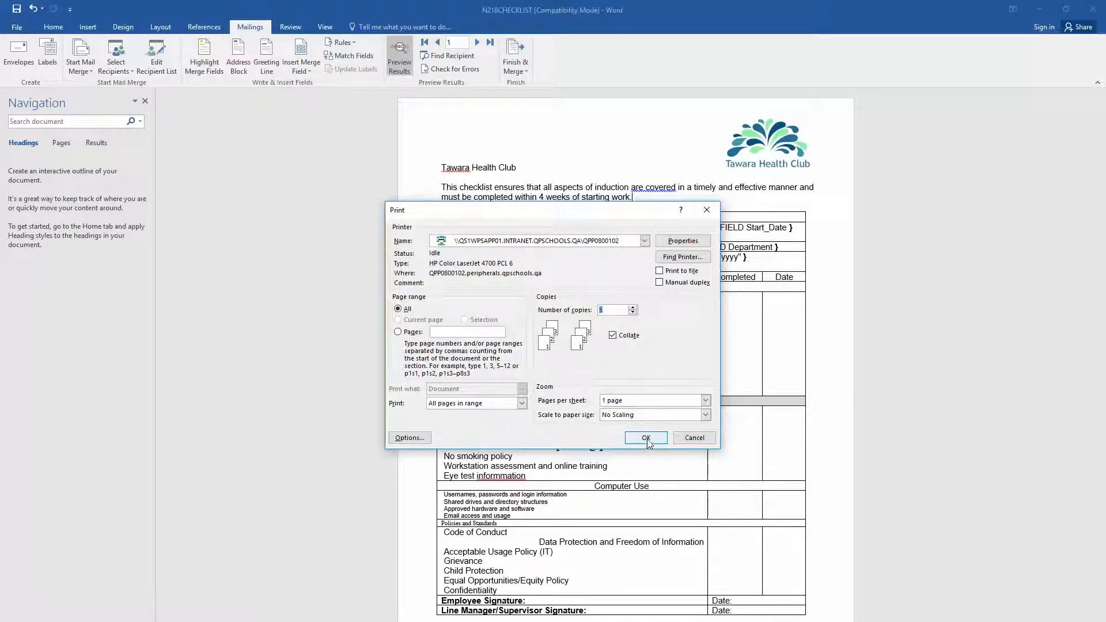
left_click(682, 439)
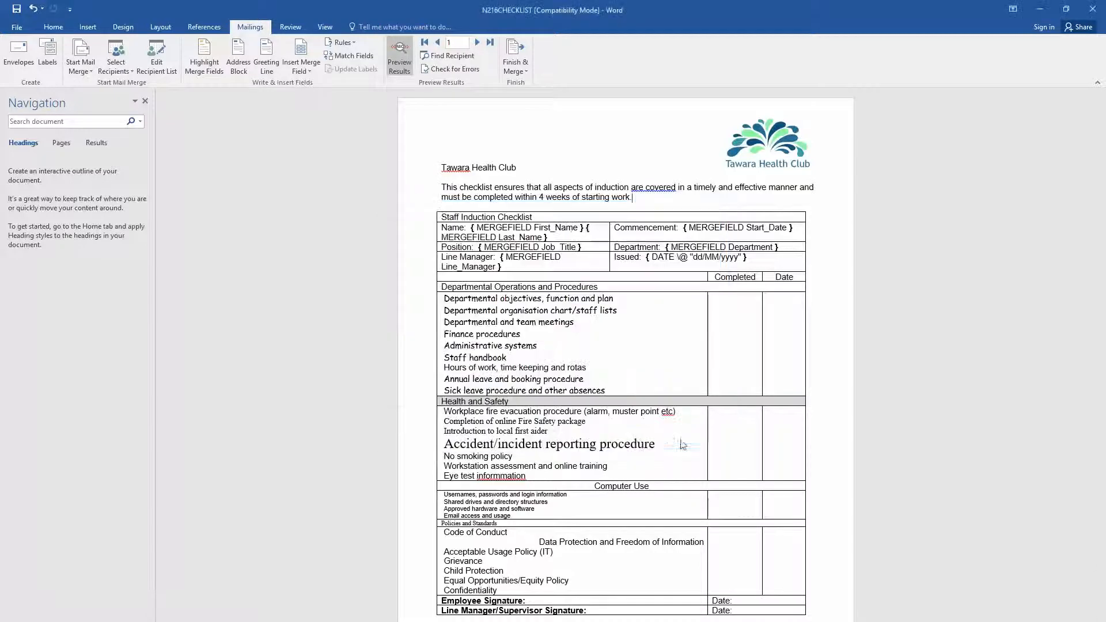
key("alt+Tab")
scroll(668, 449, "down", 4)
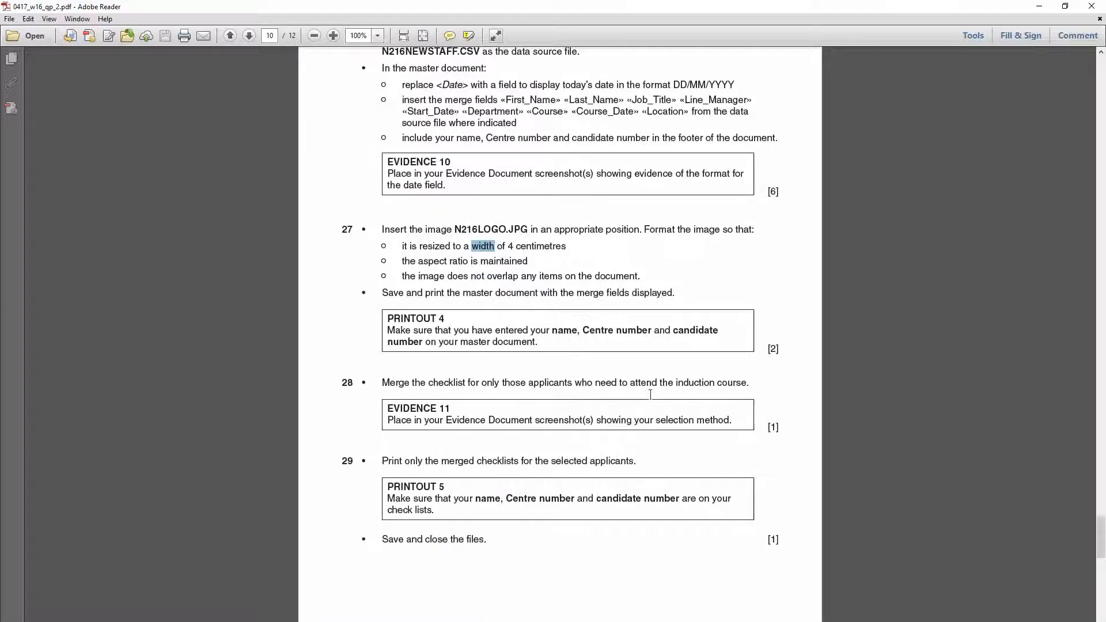
left_click_drag(676, 386, 730, 391)
left_click(691, 394)
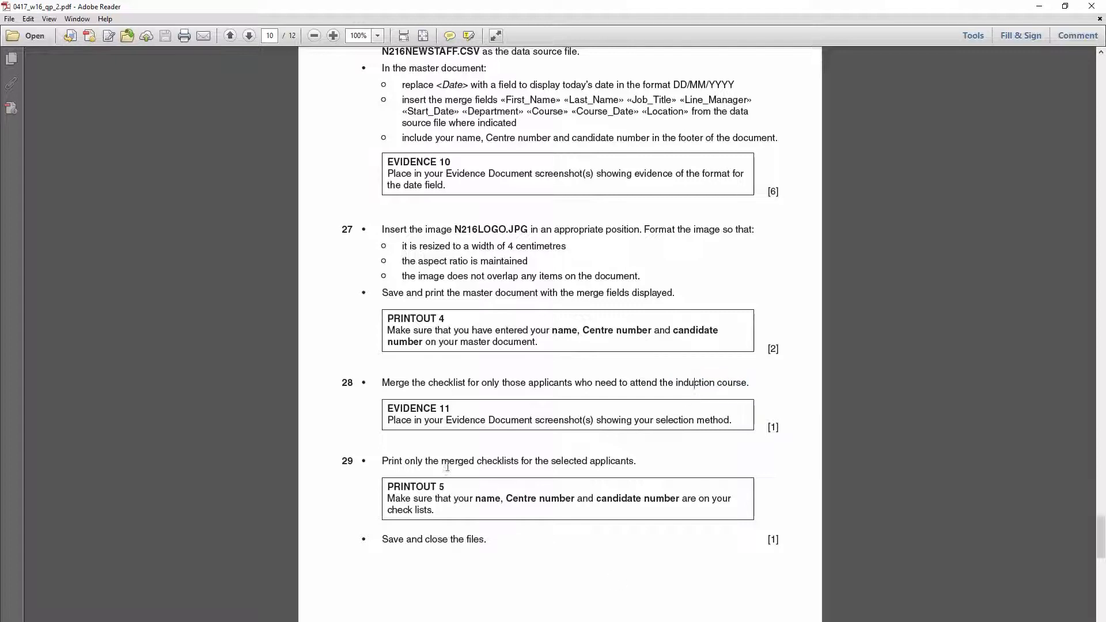
left_click_drag(389, 421, 735, 424)
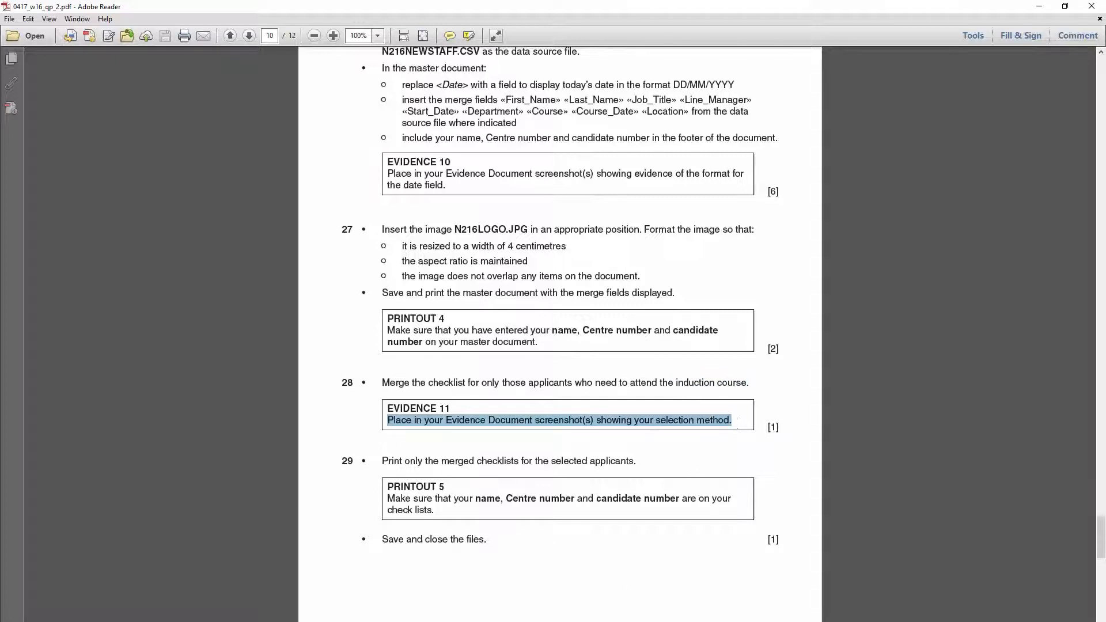
mouse_move(190, 621)
left_click(294, 609)
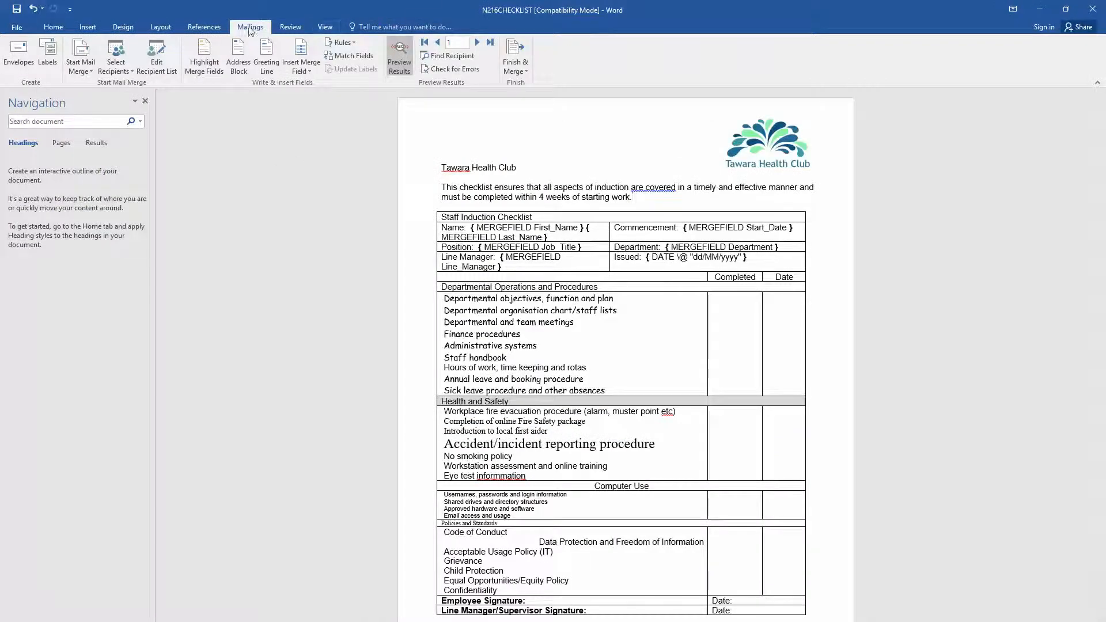
- Open the Mail Merge Recipients list and look over each recipient's row and course
left_click(121, 67)
left_click(157, 68)
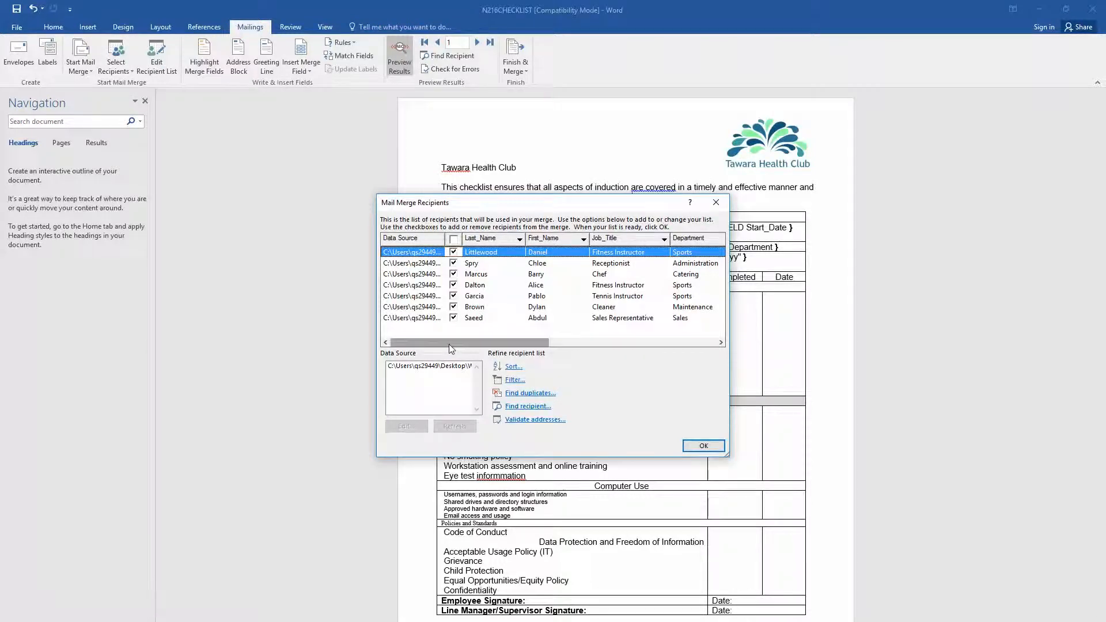
left_click_drag(449, 344, 580, 342)
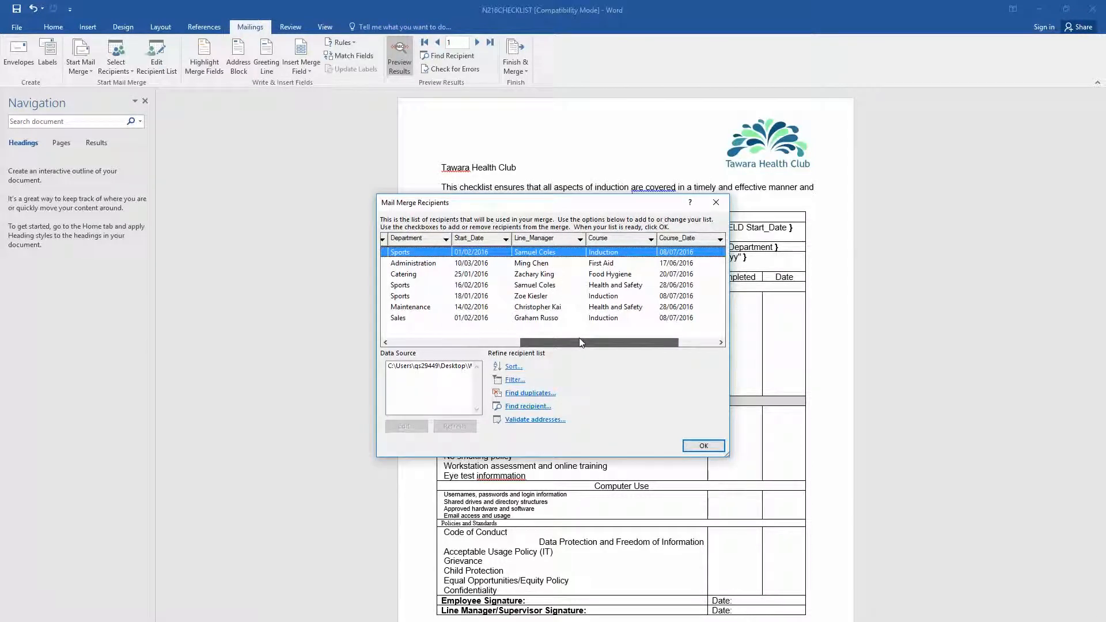
left_click(610, 319)
left_click(593, 253)
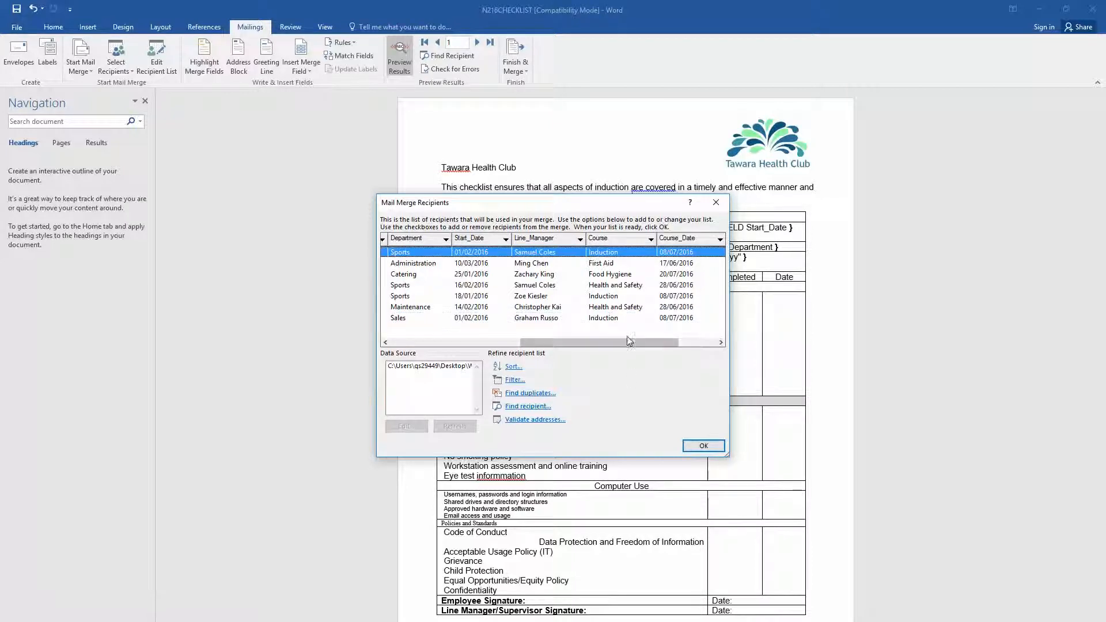
left_click(603, 297)
left_click(593, 253)
left_click(597, 298)
left_click(597, 321)
left_click_drag(594, 339, 365, 356)
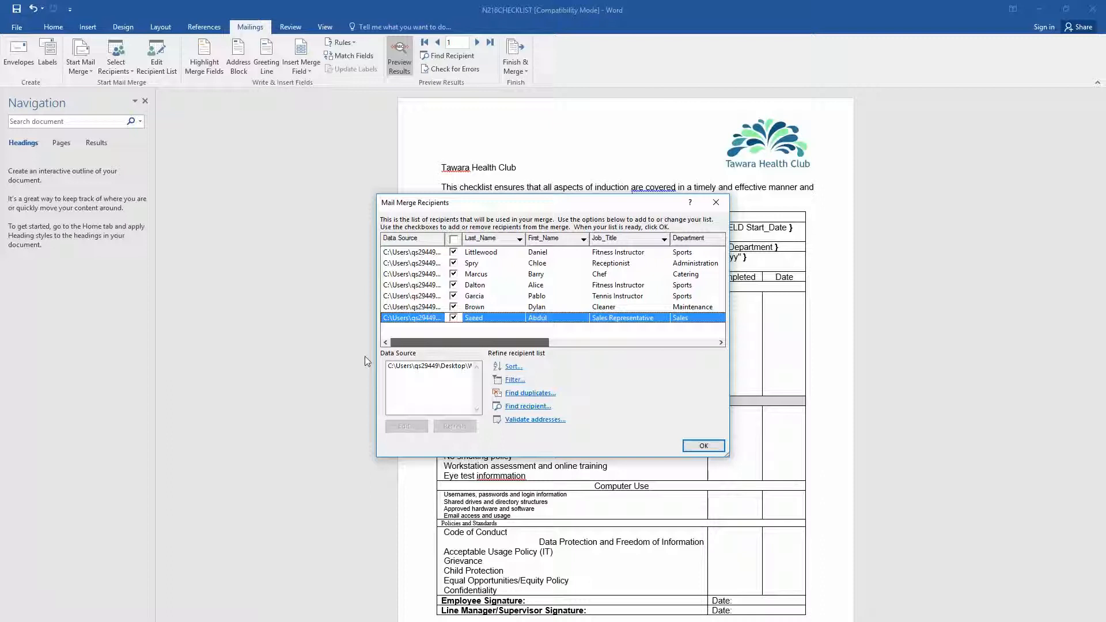
- Untick the First Aid receptionist, Food Hygiene chef, and both Health and Safety recipients
left_click(453, 266)
left_click(454, 275)
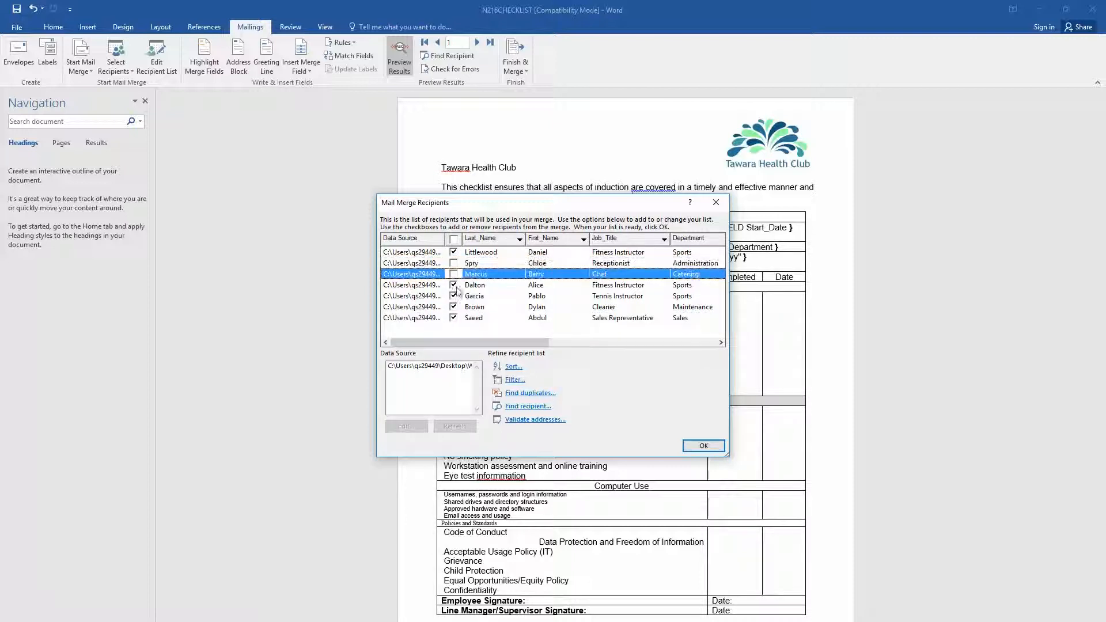
mouse_move(468, 343)
left_mouse_down()
mouse_move(579, 338)
mouse_move(461, 335)
left_mouse_up()
left_click_drag(467, 343, 627, 340)
left_click(453, 285)
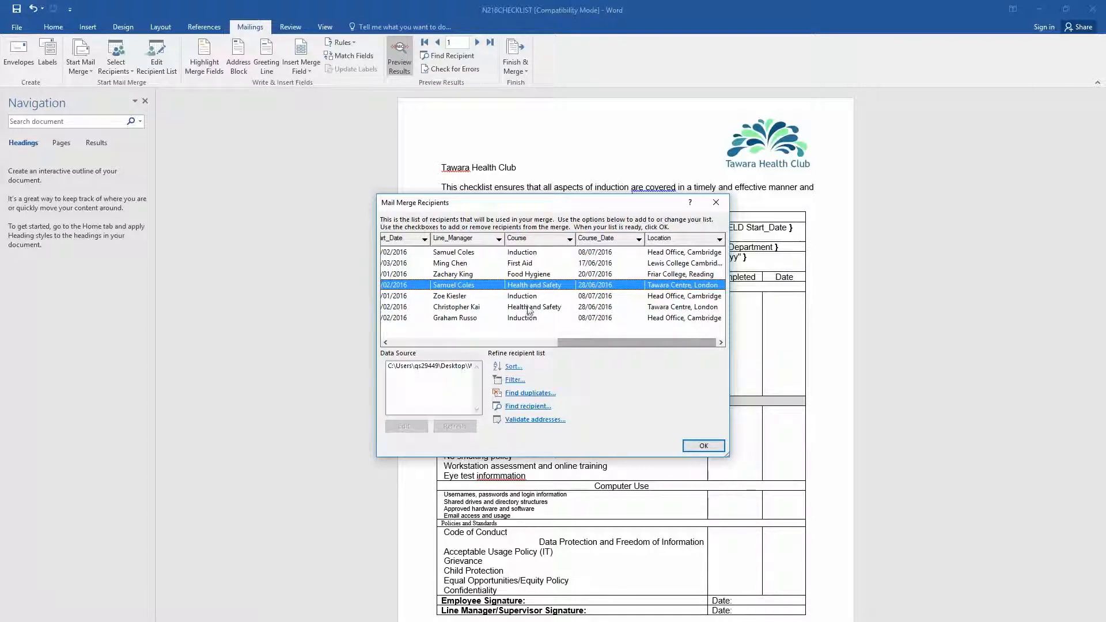
left_click_drag(581, 348, 402, 364)
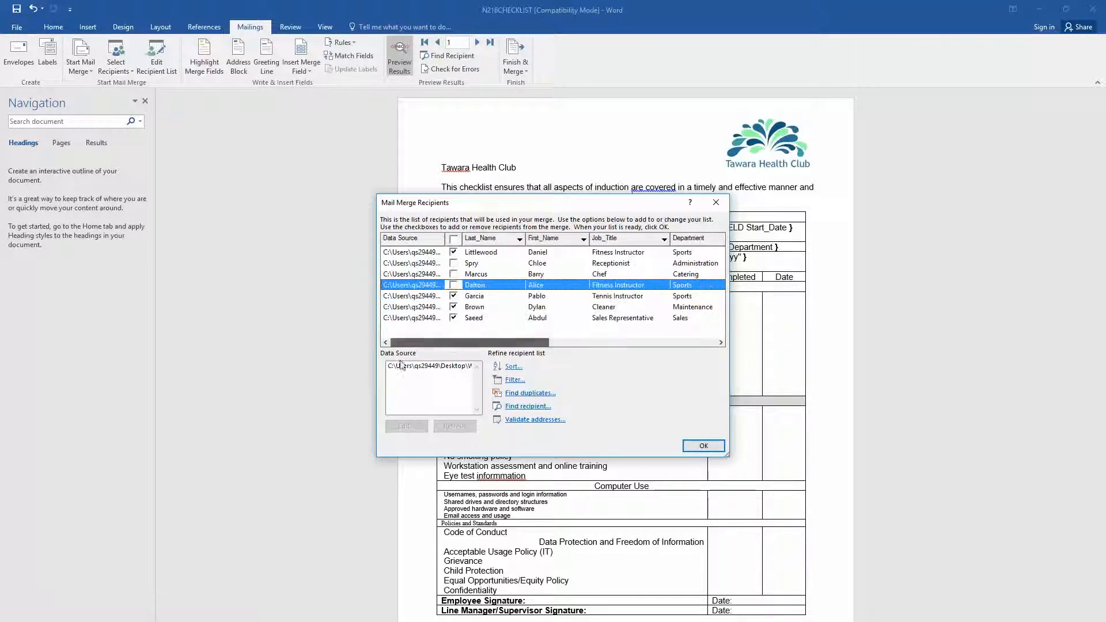
left_click(453, 309)
left_click(454, 316)
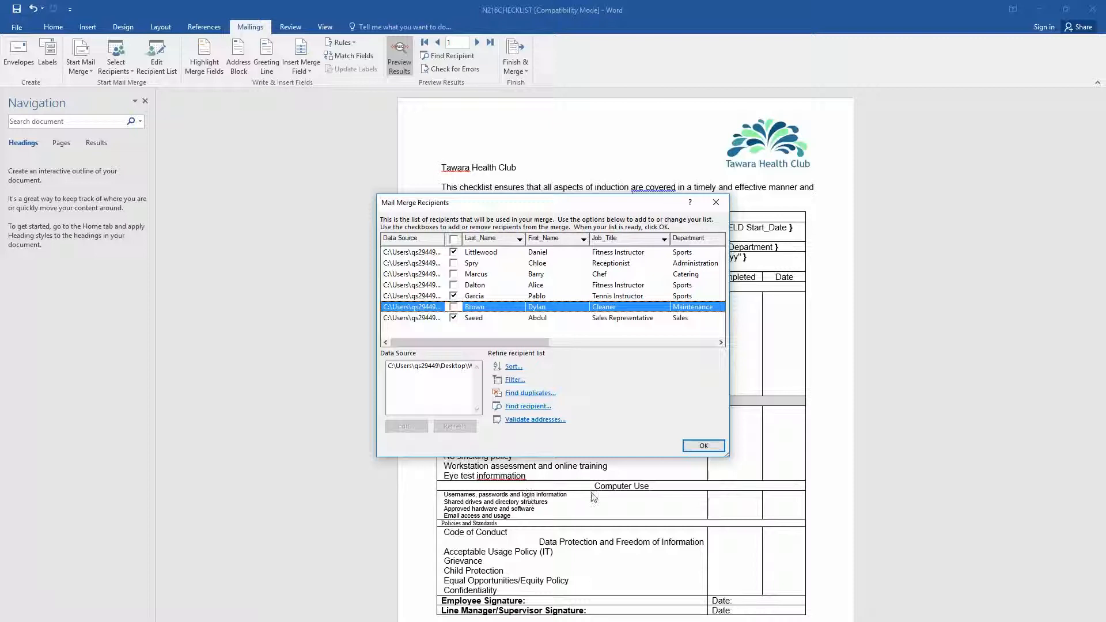
- Enlarge and reposition the recipient list so every column, including Location, shows fully
left_click_drag(727, 455, 1060, 508)
left_click_drag(403, 204, 120, 122)
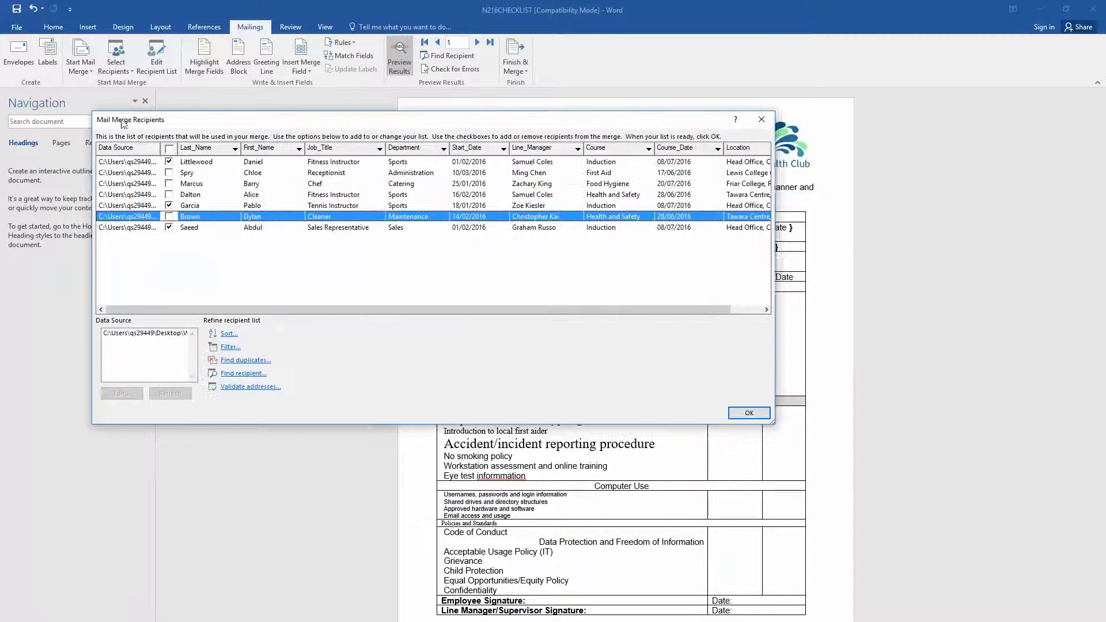
left_click_drag(774, 424, 818, 397)
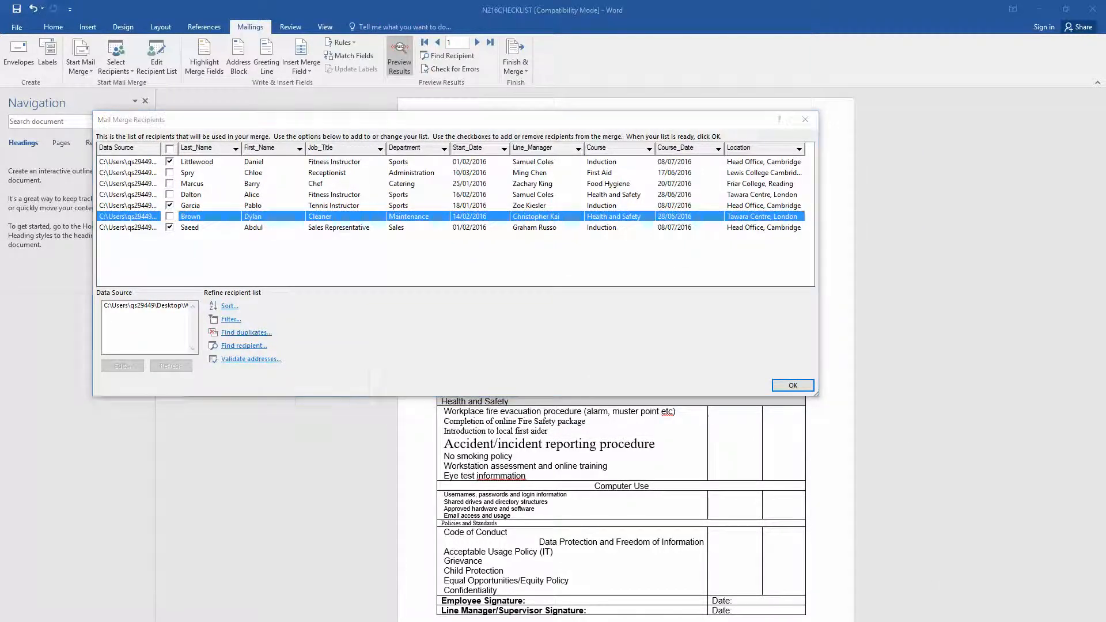
key("super")
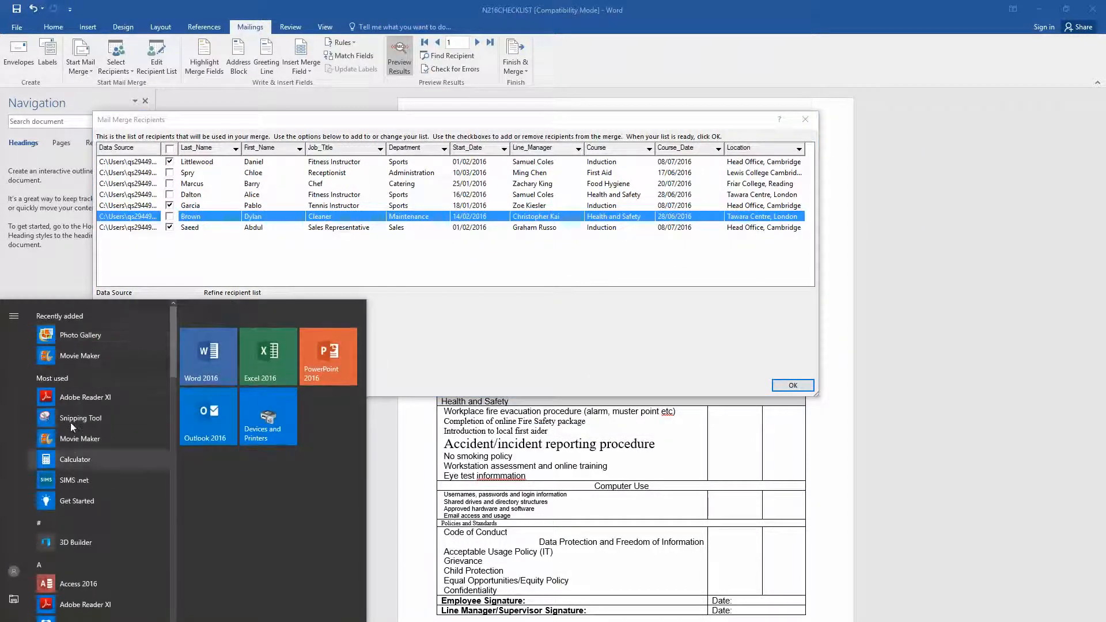
- Snip the Mail Merge Recipients dialog with only the three Induction recipients ticked
left_click(72, 425)
left_click(31, 33)
left_click_drag(96, 112, 817, 397)
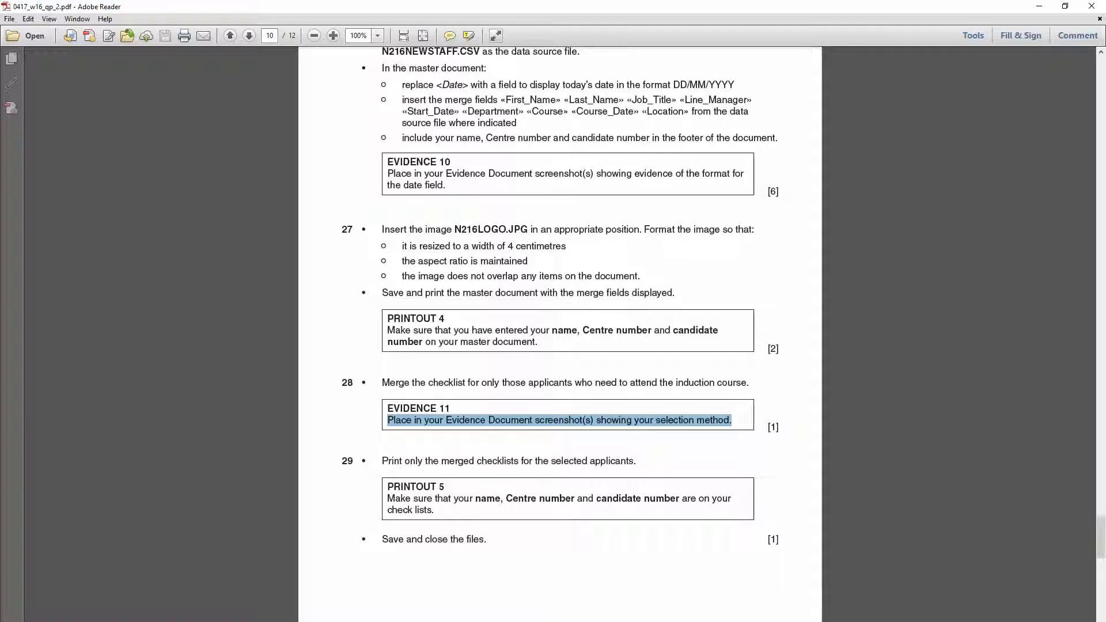
key("alt+Tab")
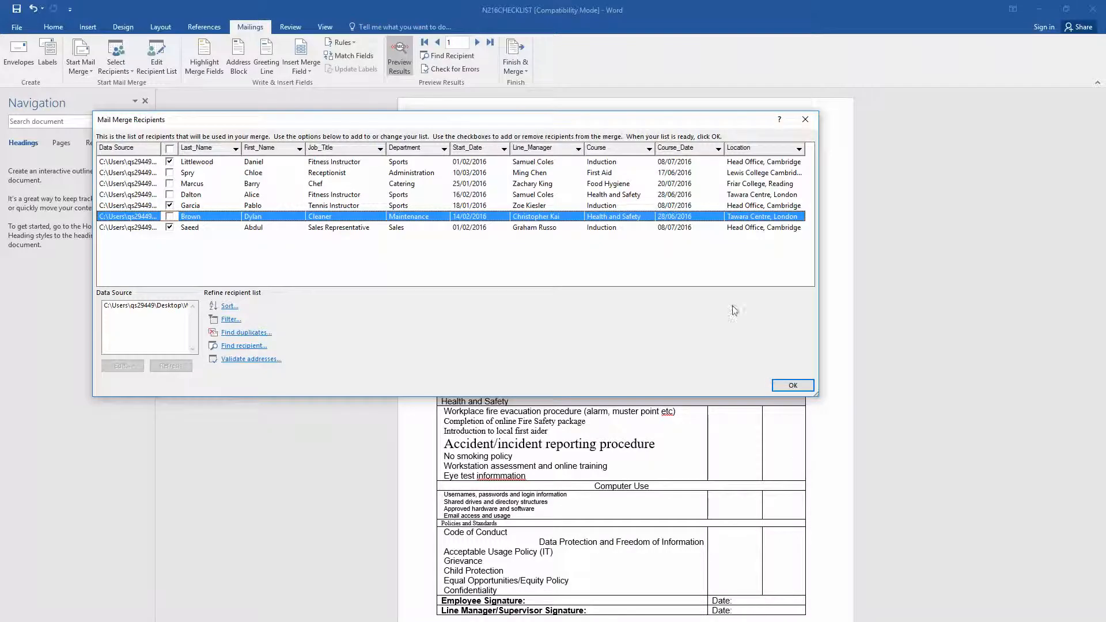
- Confirm the induction-only recipients, print their merged checklists, then view Task 4 steps 28–29
left_click(792, 385)
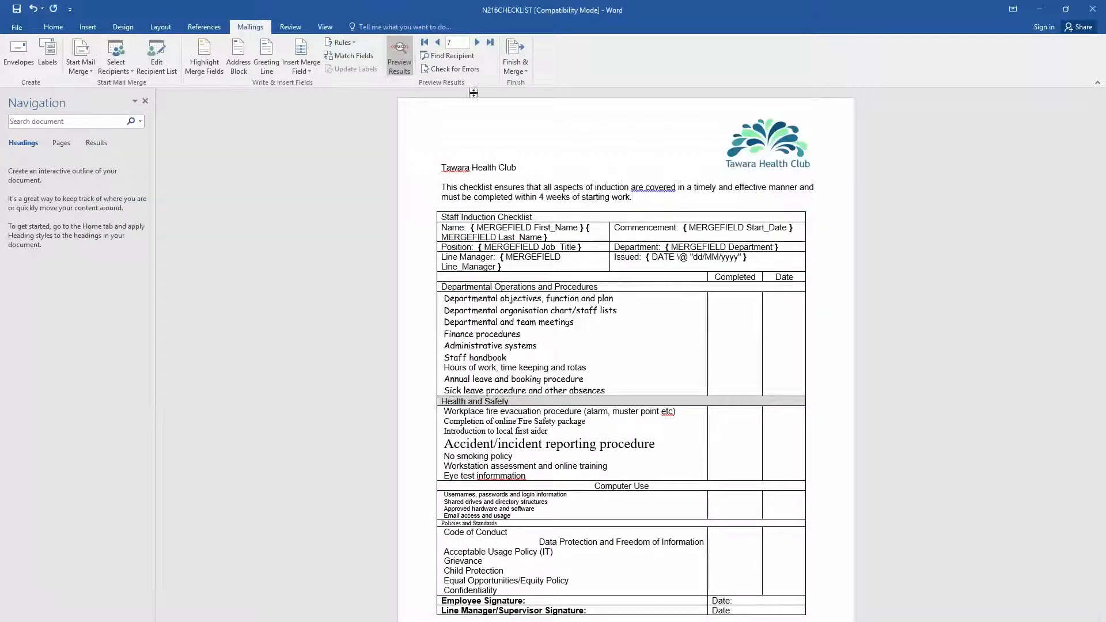
left_click(524, 68)
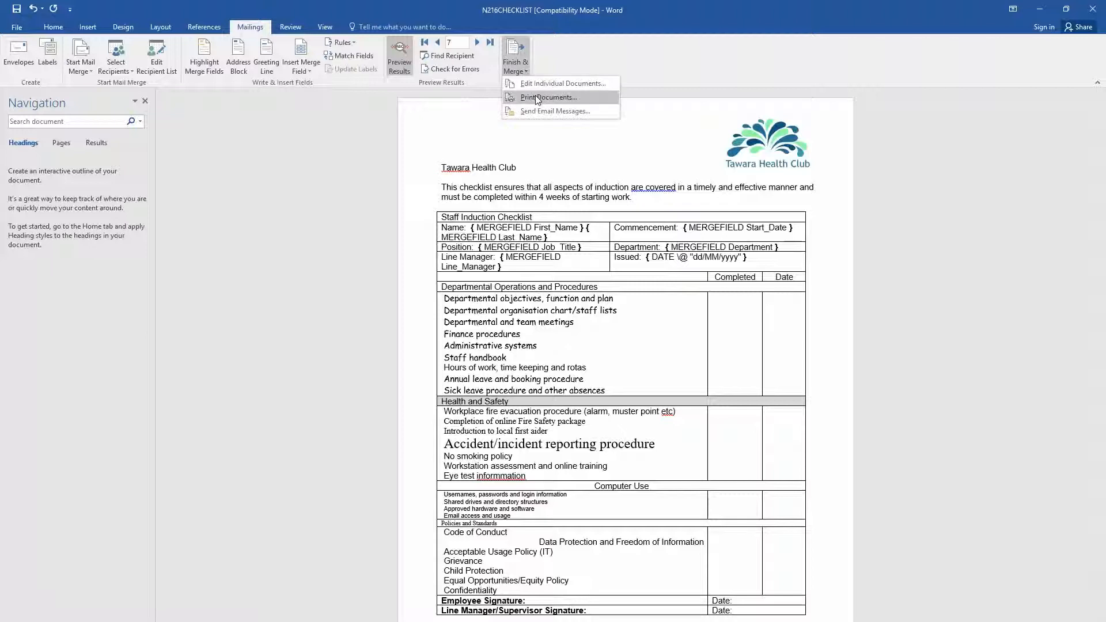
left_click(535, 97)
left_click(544, 360)
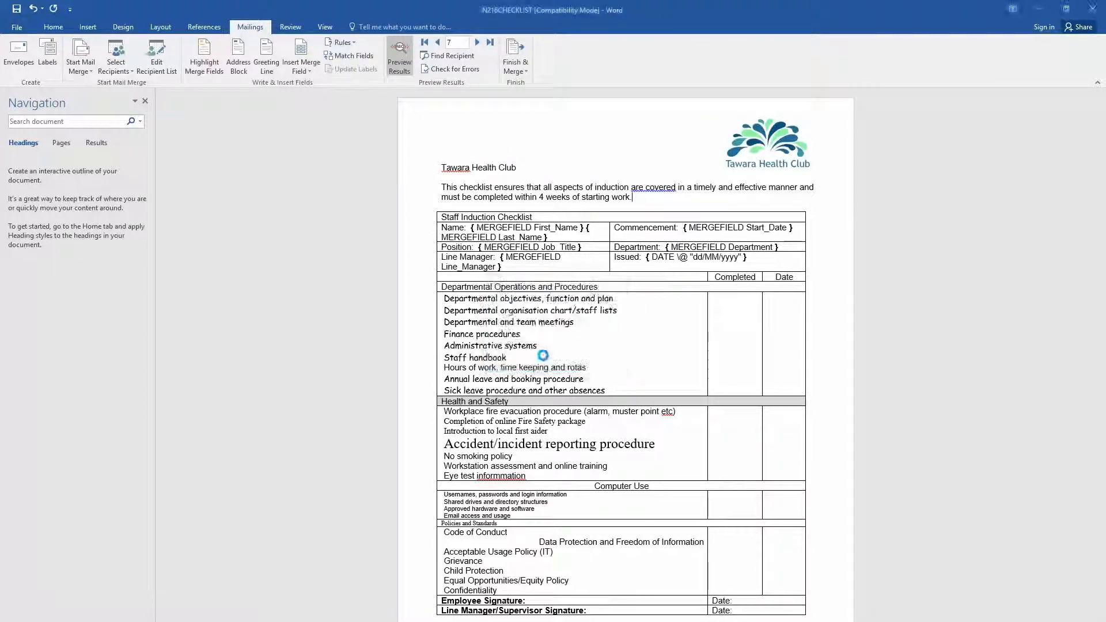
left_click(700, 439)
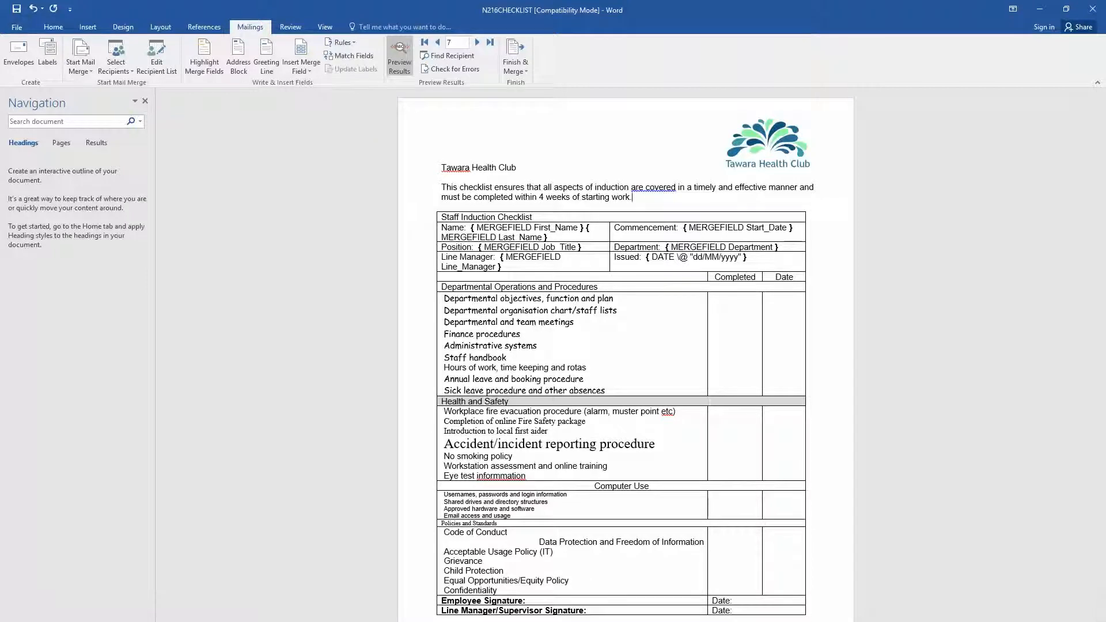
key("alt+Tab")
scroll(708, 498, "down", 5)
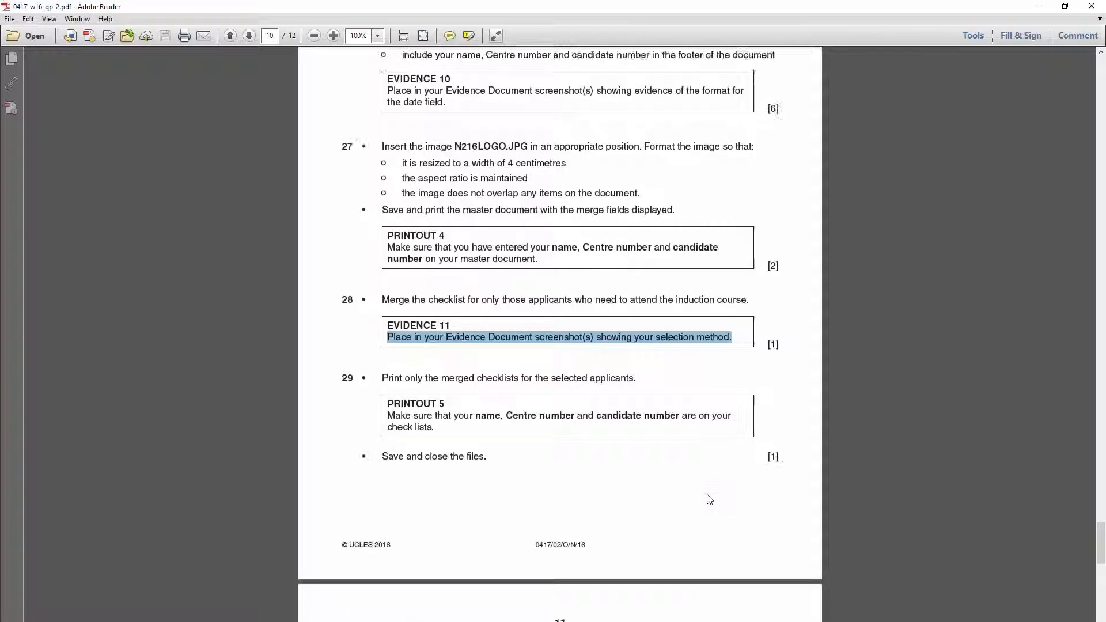